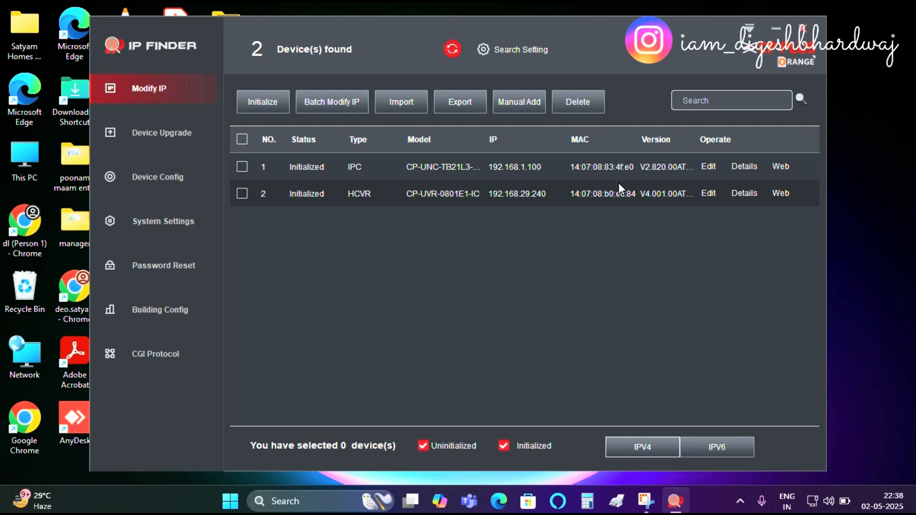
Step: Switch to EZTools and open the remote web login of the CP-UVR recorder at 192.168.29.240
click(776, 29)
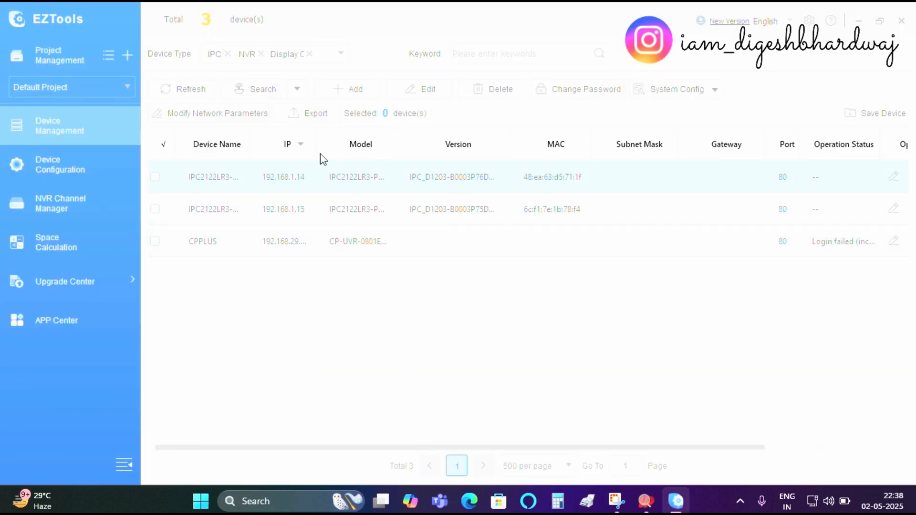
drag(315, 149, 347, 153)
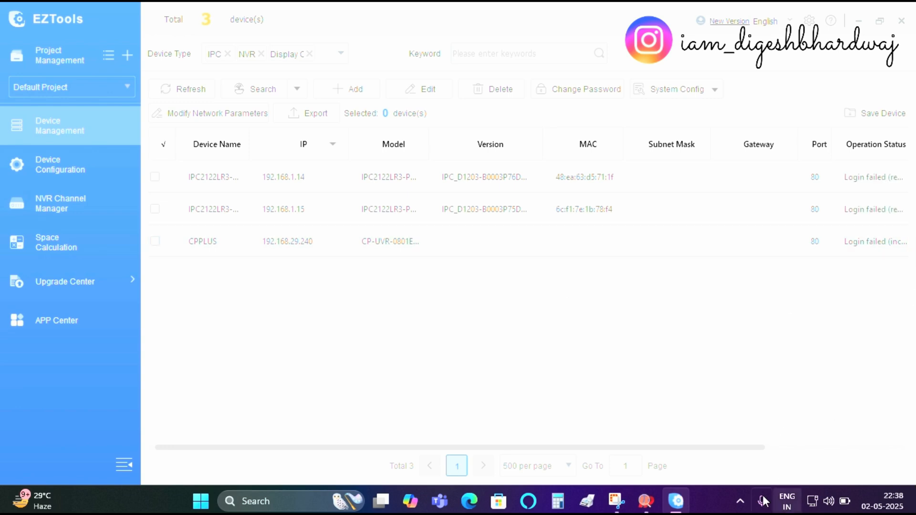
drag(573, 453, 831, 463)
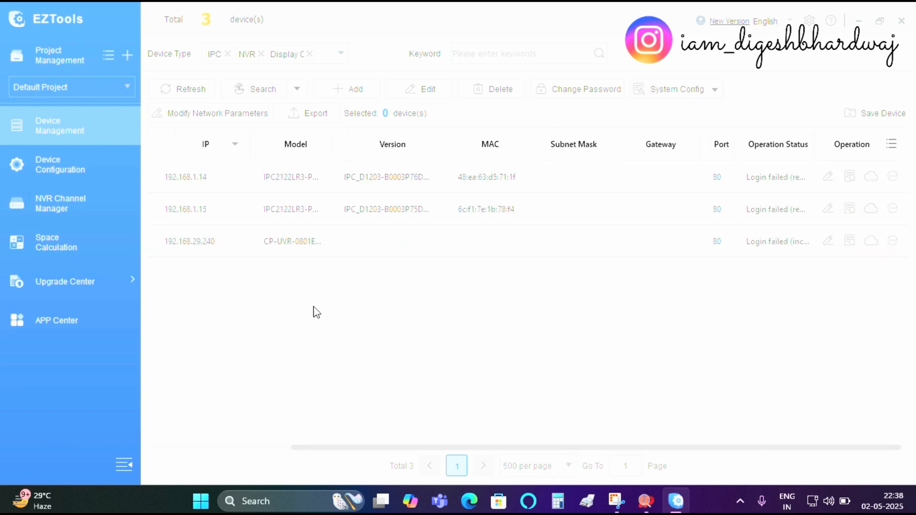
click(894, 179)
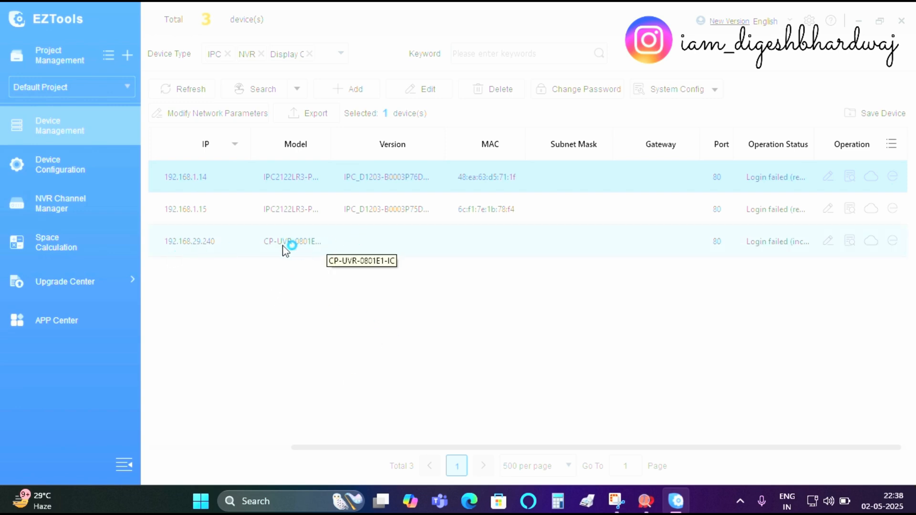
click(893, 245)
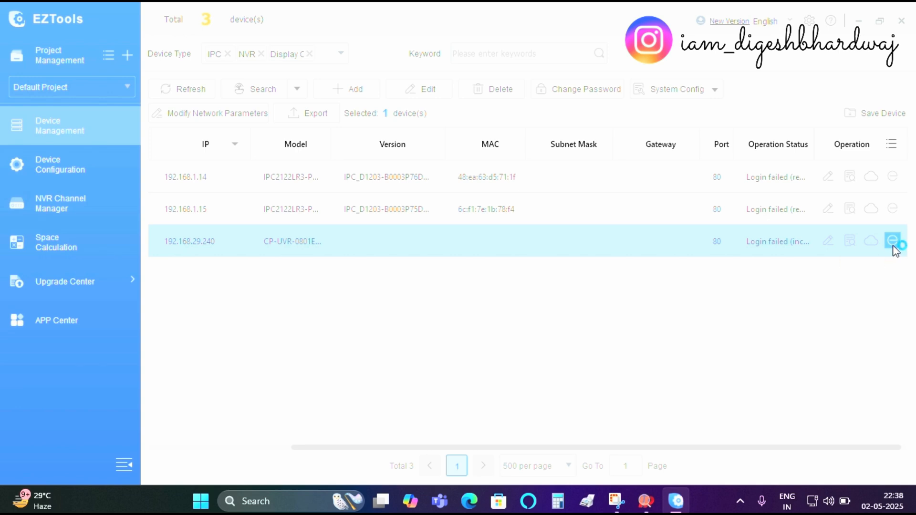
click(893, 243)
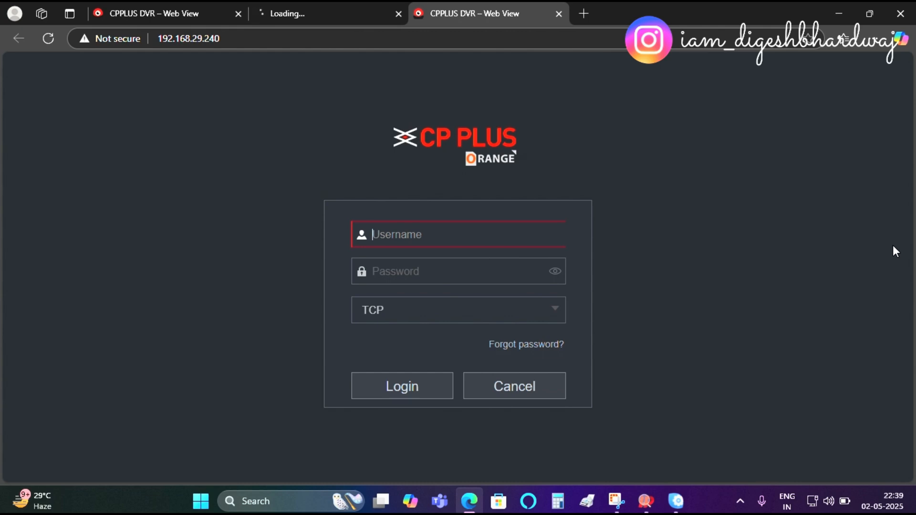
Step: Return to EZTools and search for and open Control Panel
click(676, 501)
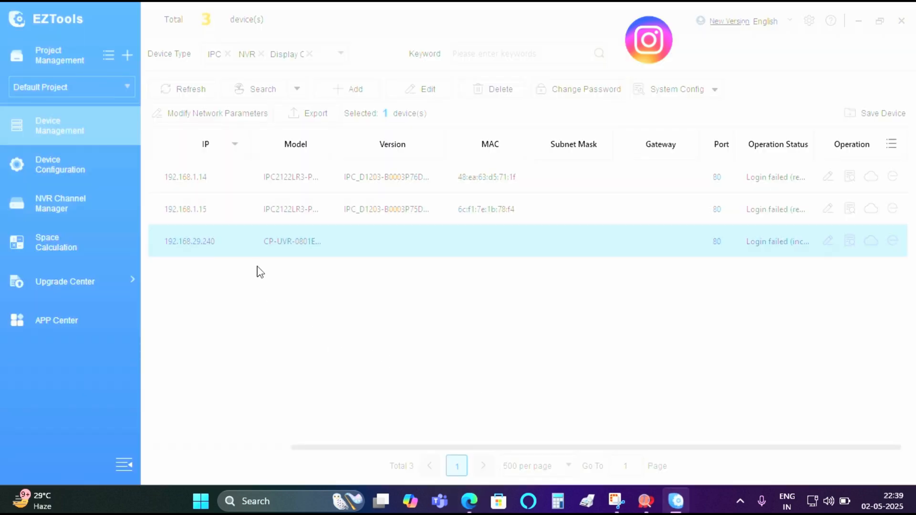
click(268, 499)
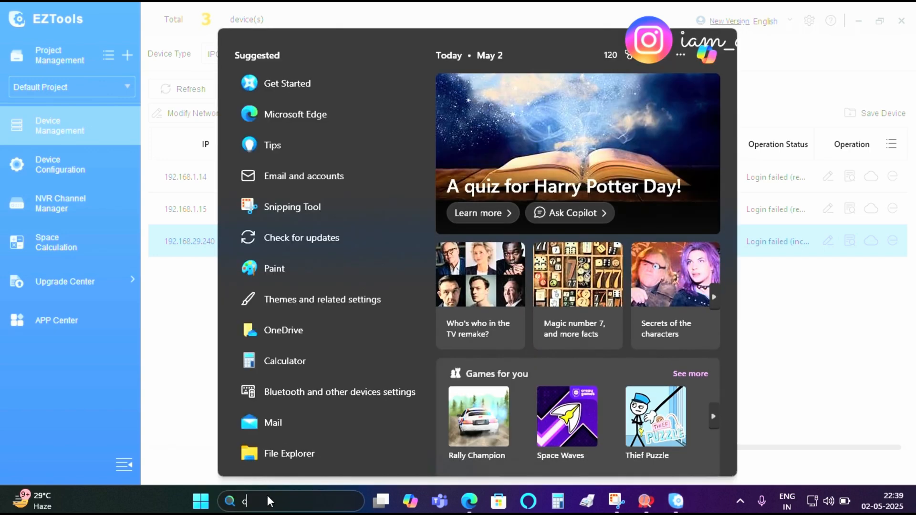
text(control Panel)
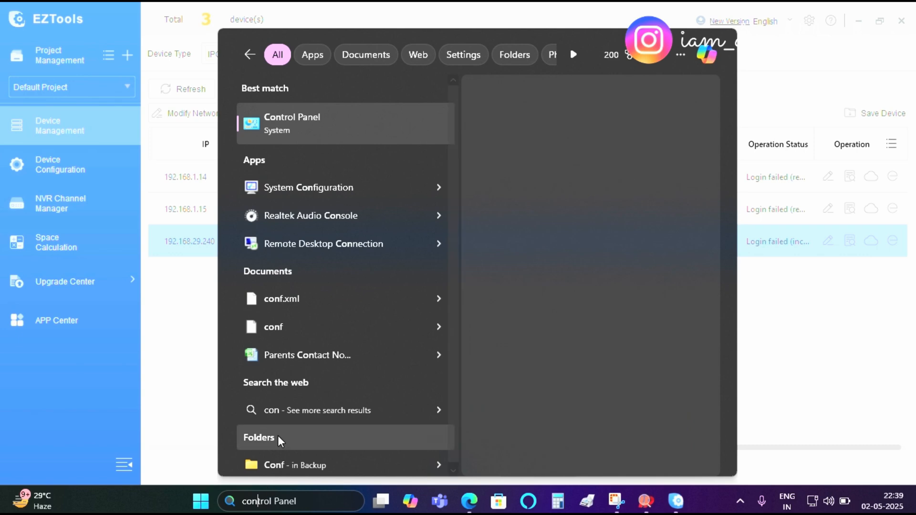
click(337, 126)
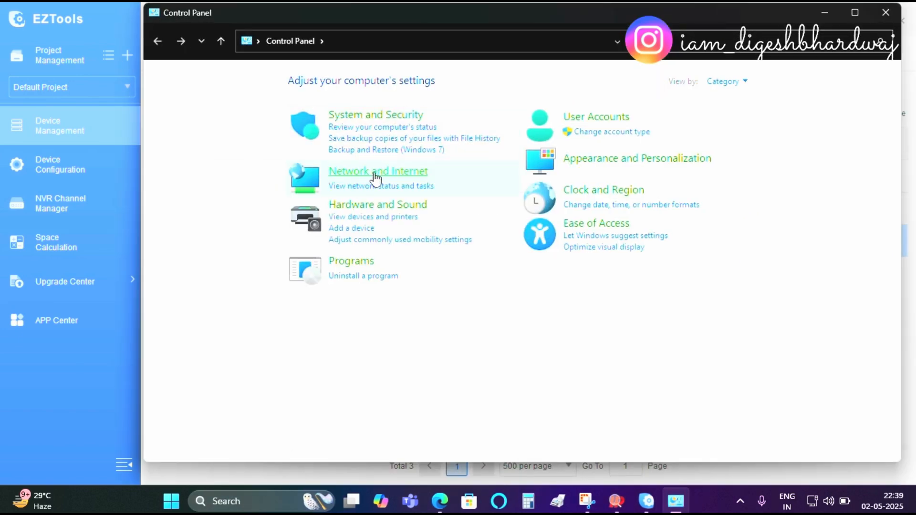
Step: Open the network adapter settings through Network and Internet and Network and Sharing Center
click(405, 178)
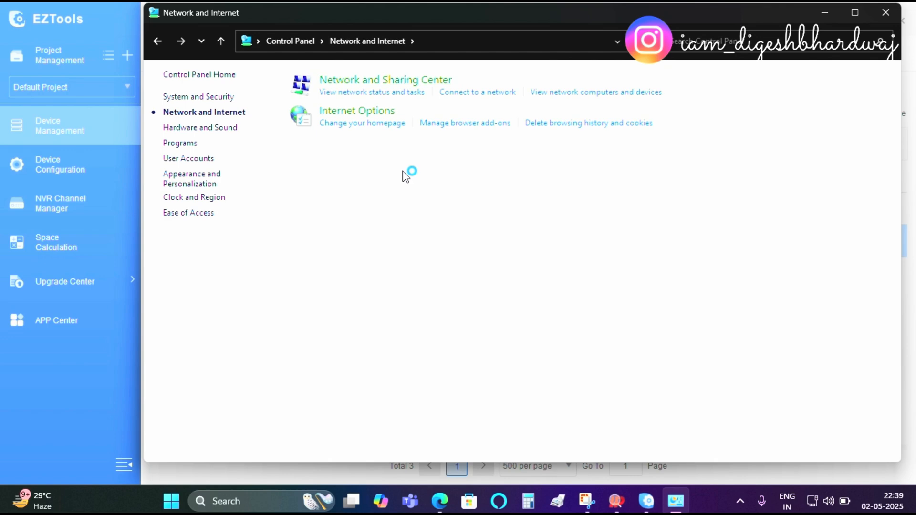
click(388, 81)
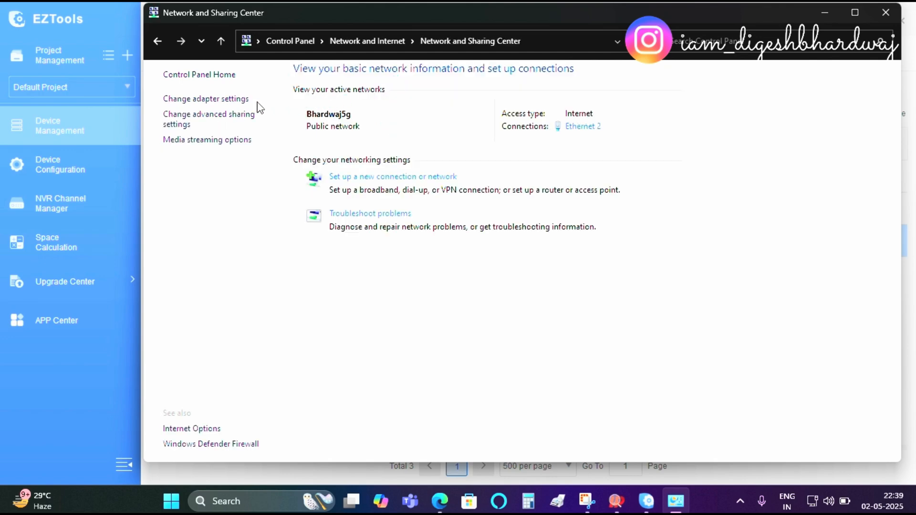
click(214, 101)
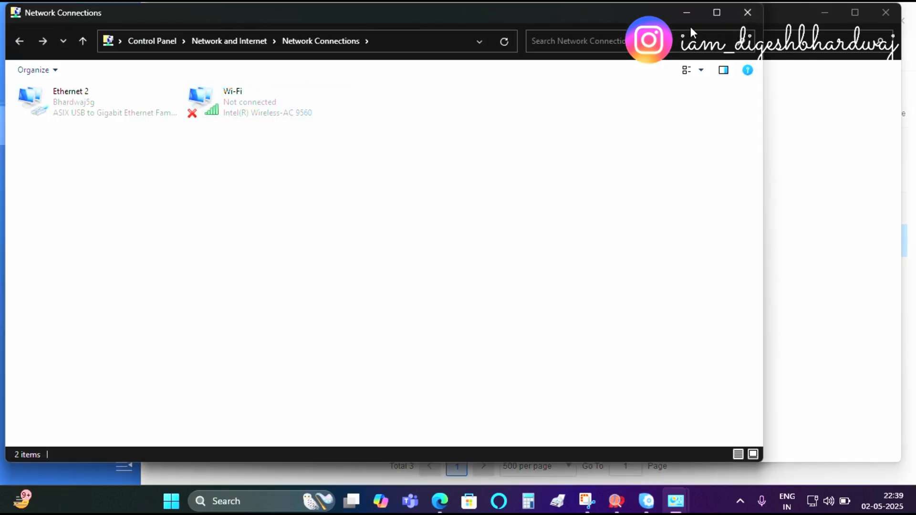
Step: Maximize Network Connections and open the Internet Protocol Version 4 properties of the Ethernet 2 adapter
click(716, 12)
click(80, 106)
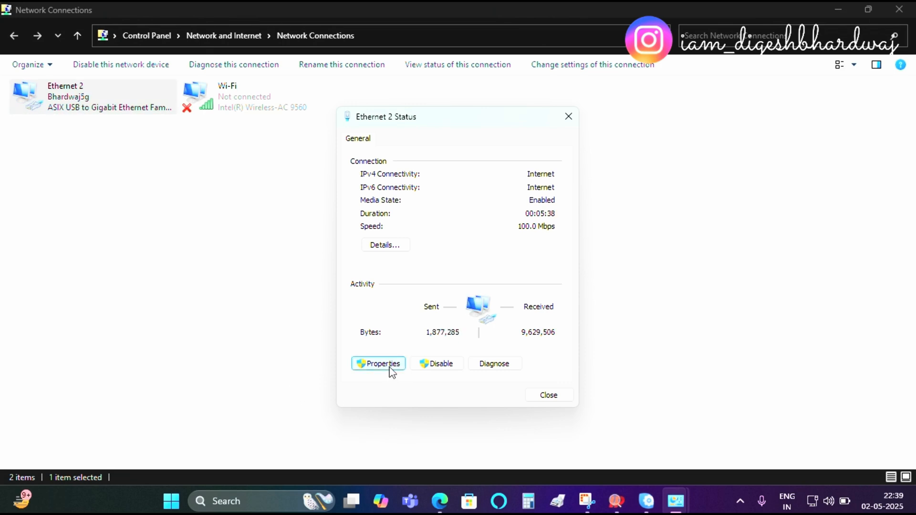
click(390, 368)
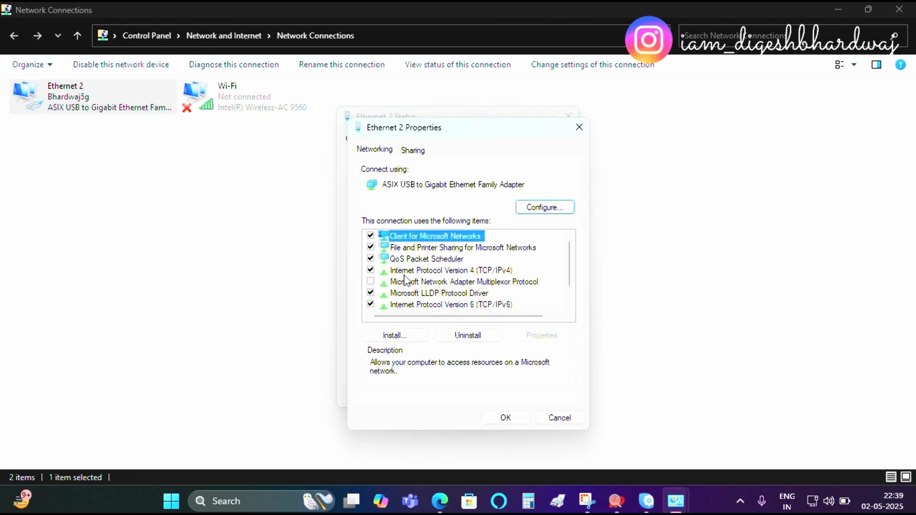
double_click(447, 273)
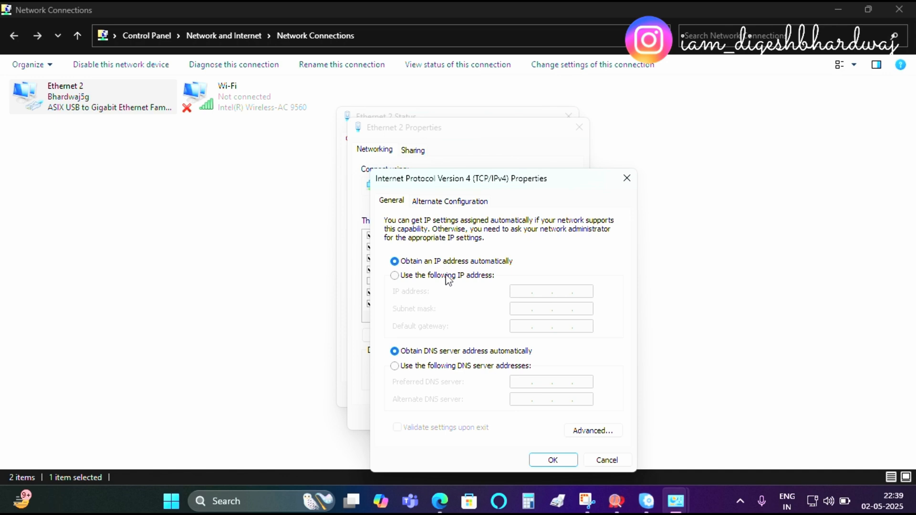
Step: Set a static IPv4 address of 192.168.29.254 with subnet mask 255.255.255.0 and confirm
click(400, 278)
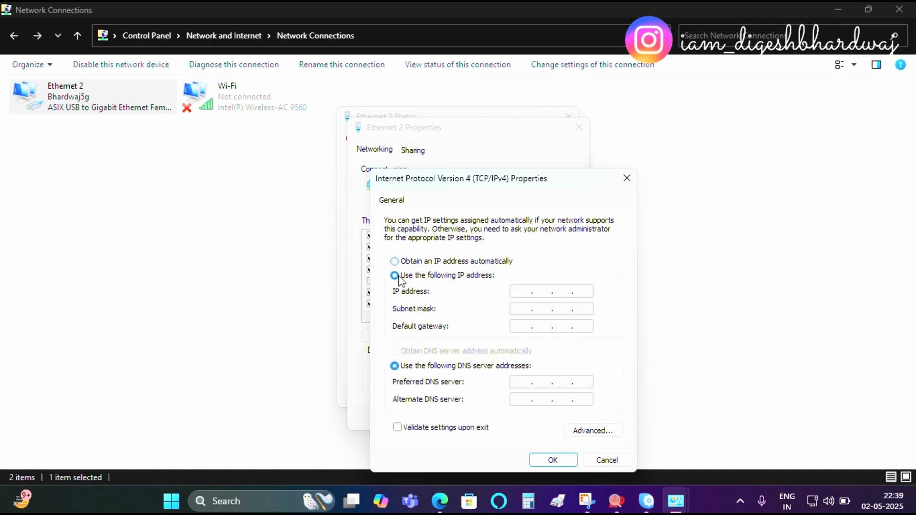
click(527, 291)
text(192 . 168 . 29 . 254)
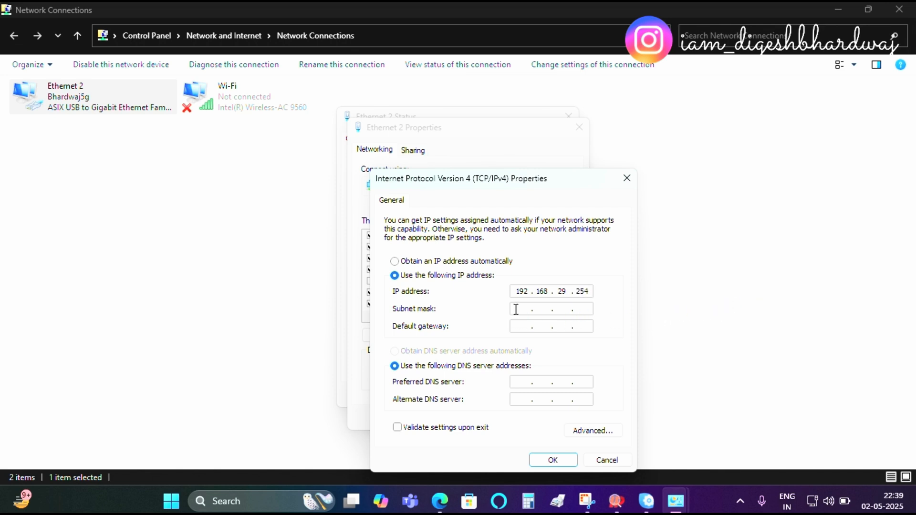
click(572, 309)
click(544, 460)
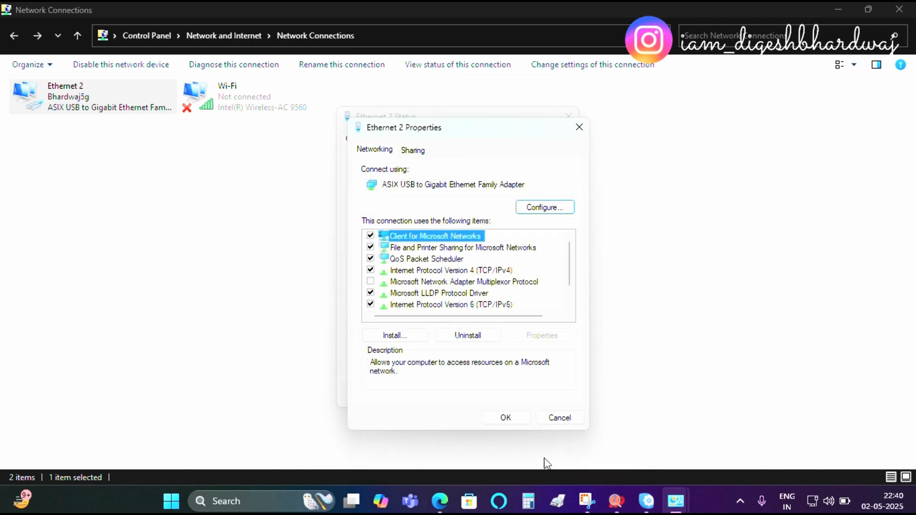
Step: Reopen the IPv4 properties and add a second IP address 192.168.1.254 with mask 255.255.255.0 in advanced settings
click(471, 271)
double_click(471, 271)
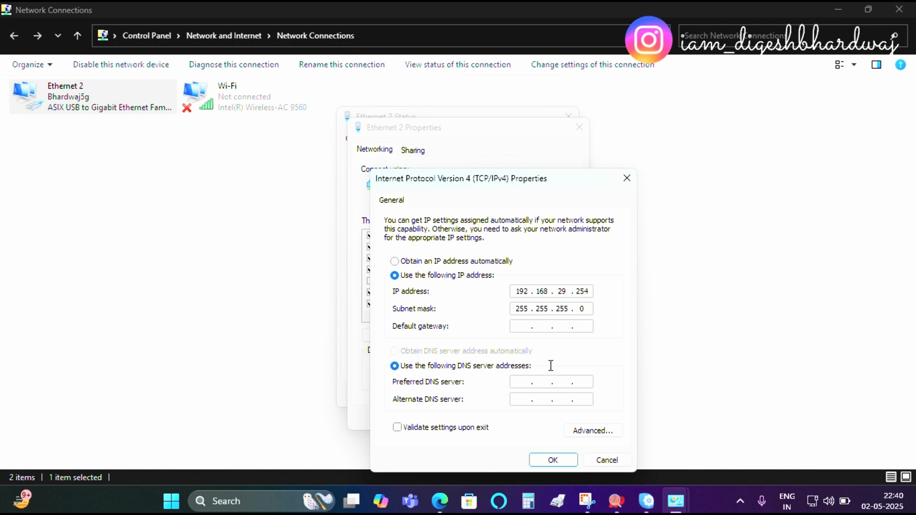
click(592, 431)
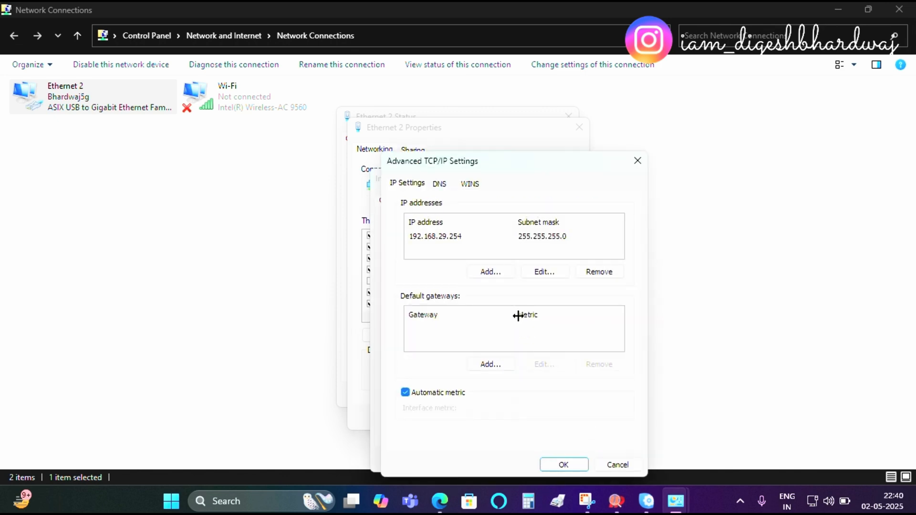
click(496, 273)
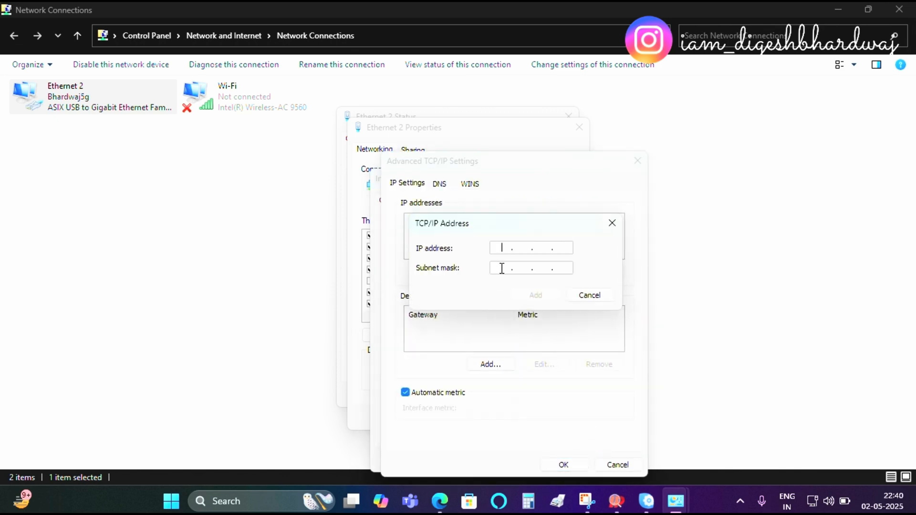
text(192 . 168 . 1 .)
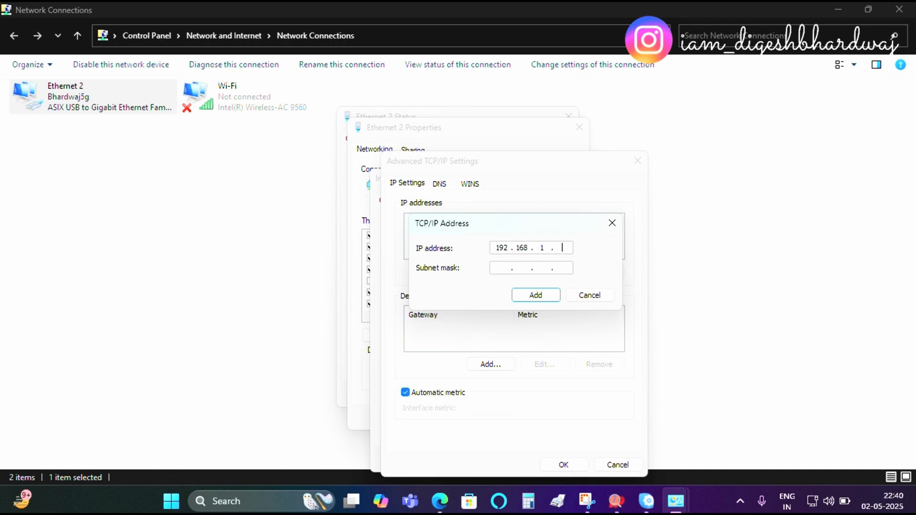
text( 254)
click(501, 267)
click(536, 296)
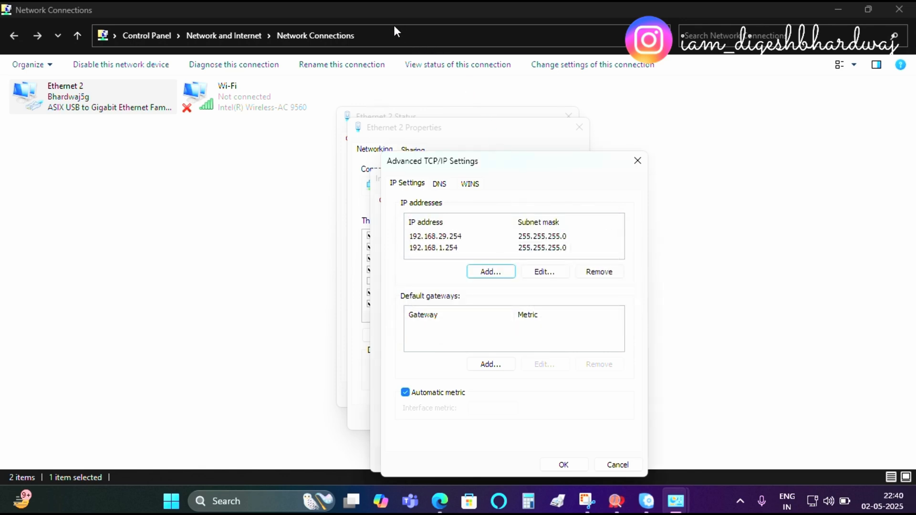
Step: Apply the advanced and IPv4 settings and close the Ethernet 2 properties and status dialogs
click(393, 26)
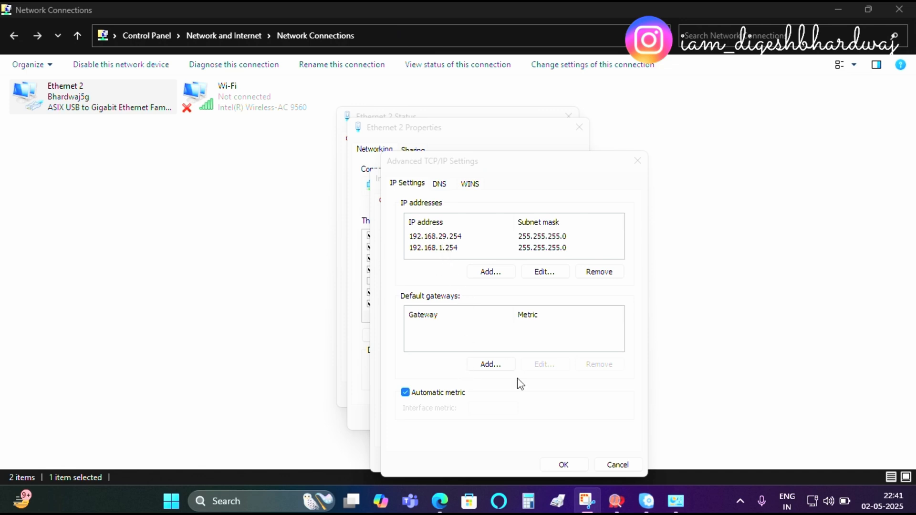
click(568, 470)
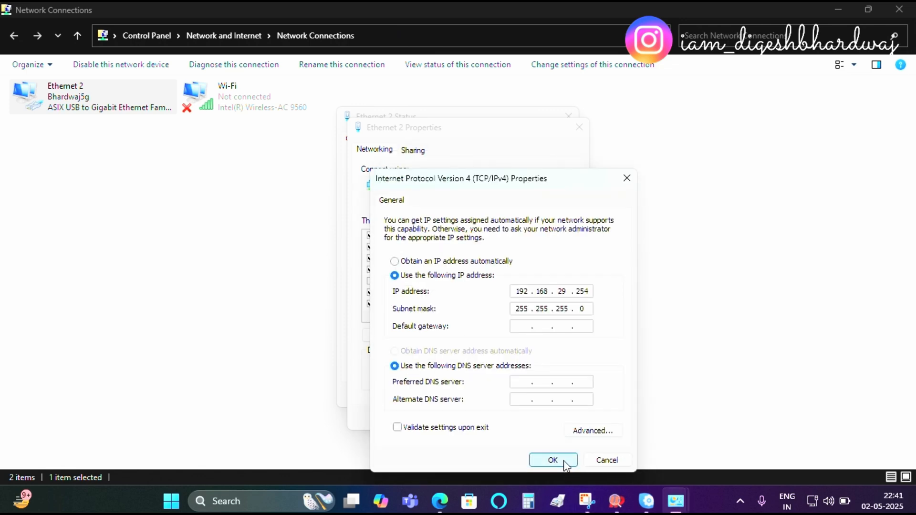
click(567, 465)
click(506, 419)
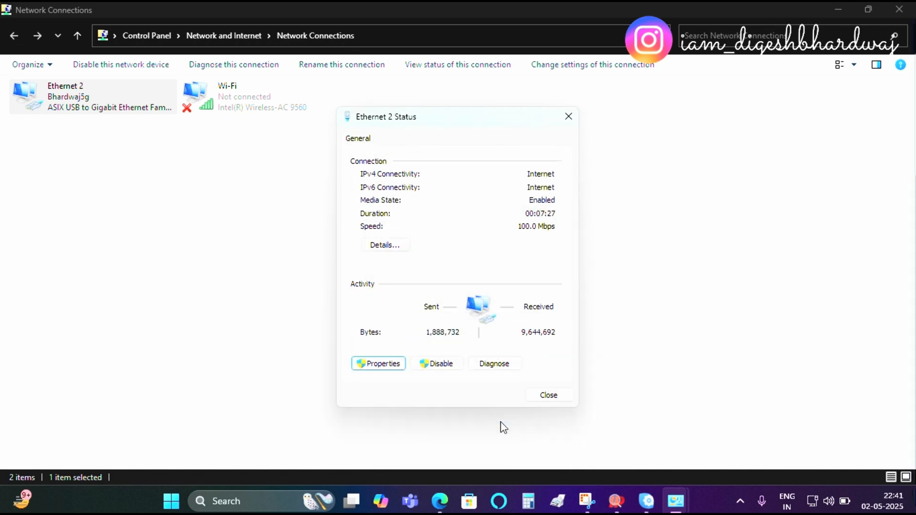
click(571, 396)
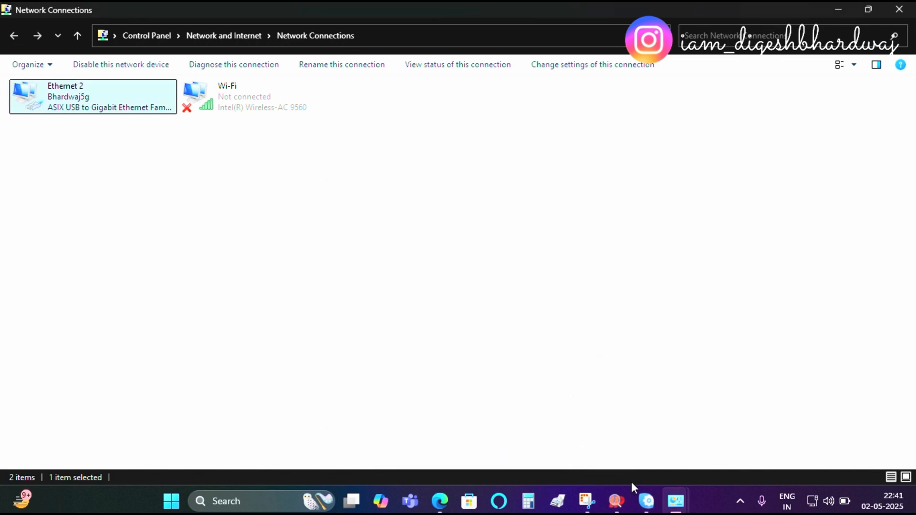
Step: Open the remote web page of the 192.168.1.14 camera from EZTools and log in with the admin password
click(646, 509)
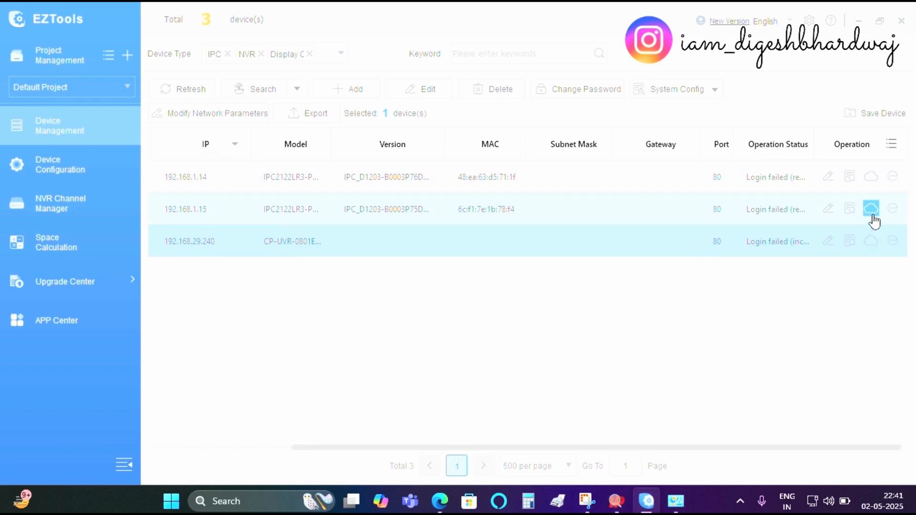
click(891, 180)
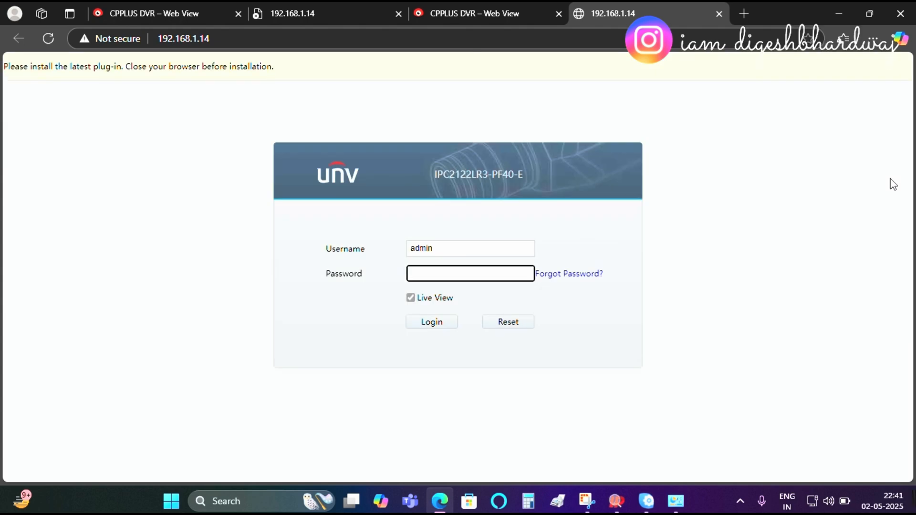
text(ad)
click(420, 323)
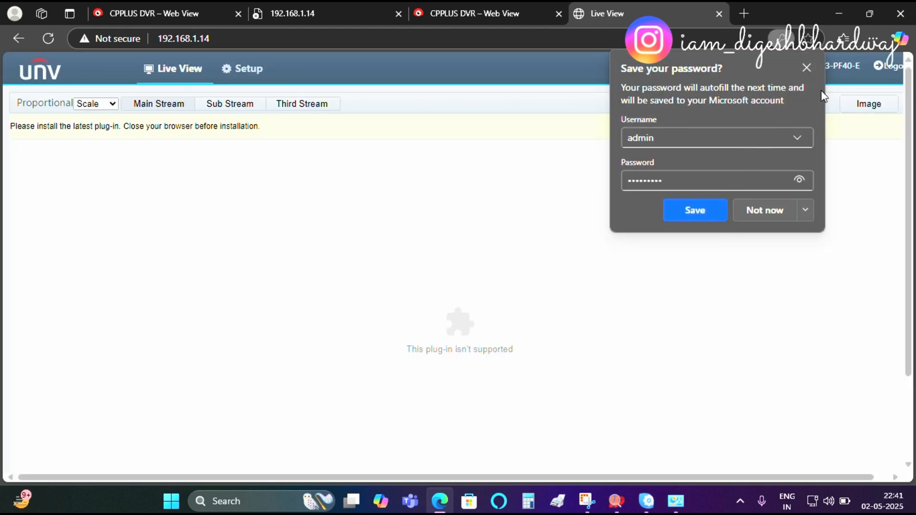
Step: Set the 192.168.1.14 camera's static IP address to 192.168.29.14 with gateway 192.168.29.1 and save
click(807, 68)
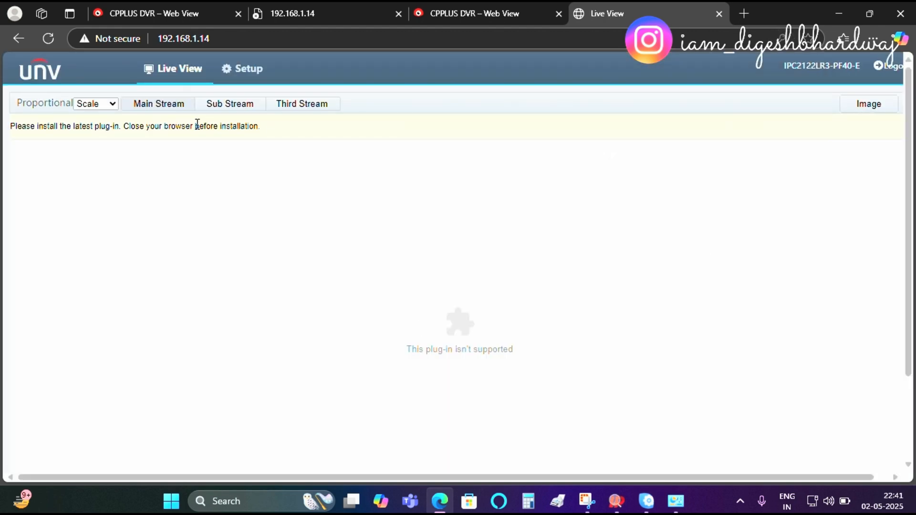
click(260, 75)
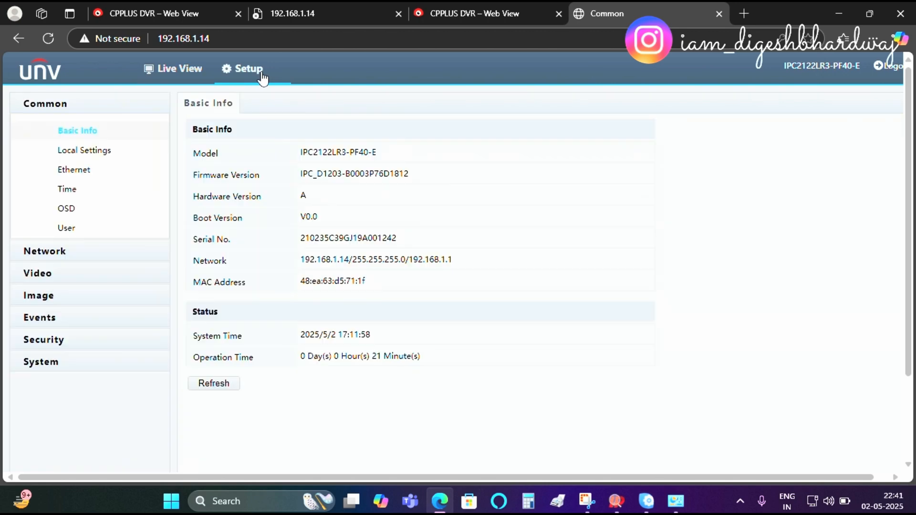
click(109, 173)
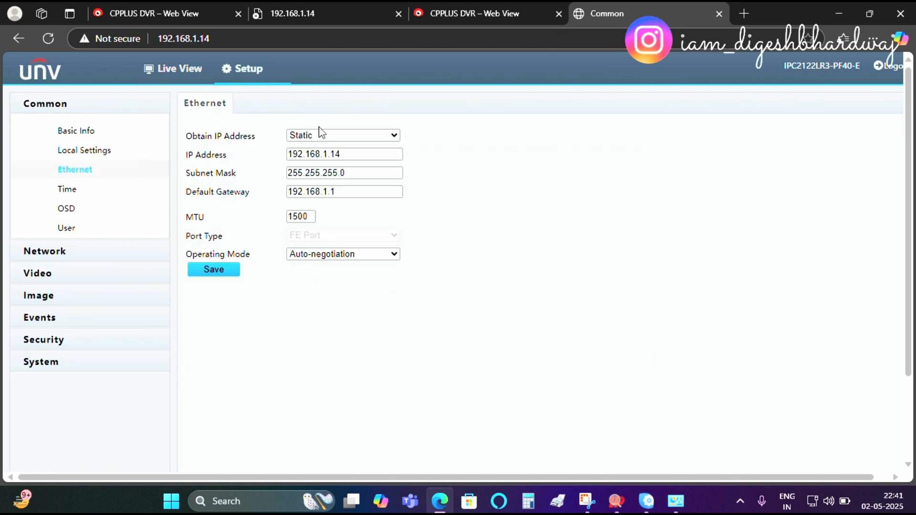
click(336, 136)
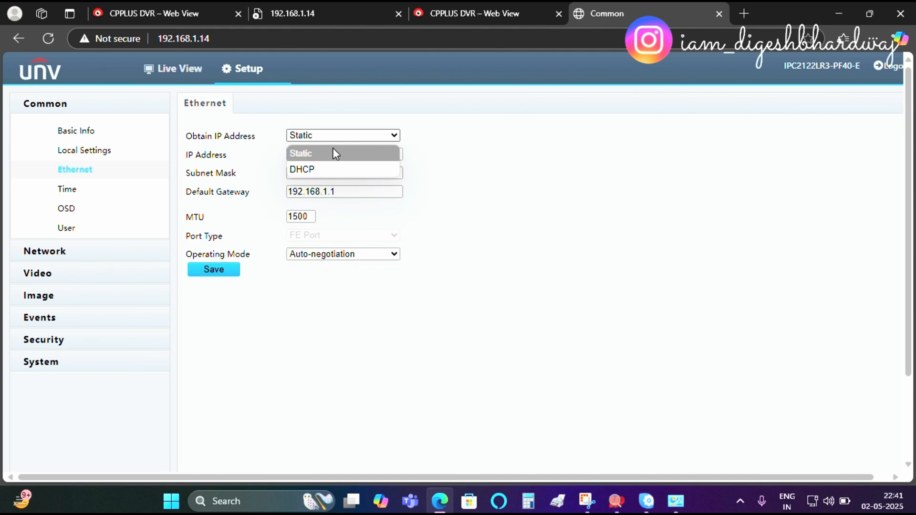
click(334, 155)
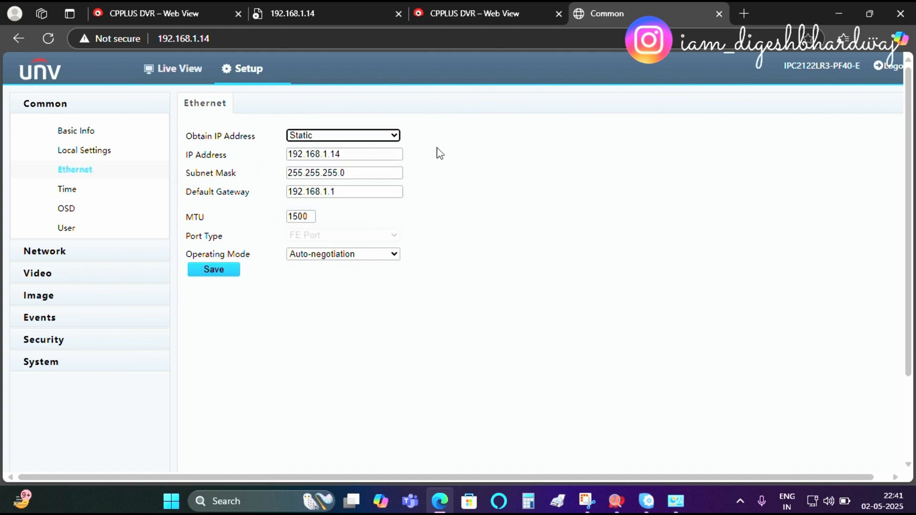
click(328, 158)
key(BackSpace)
text(2)
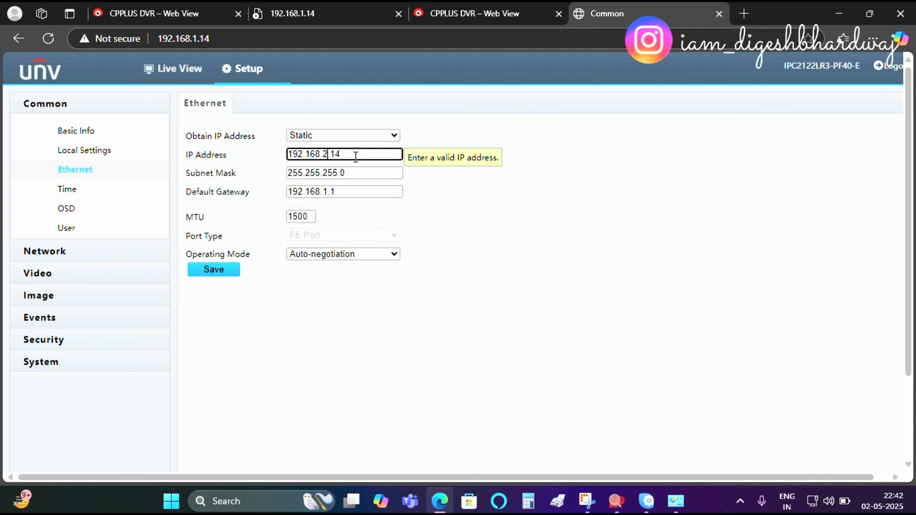
text(9)
click(328, 192)
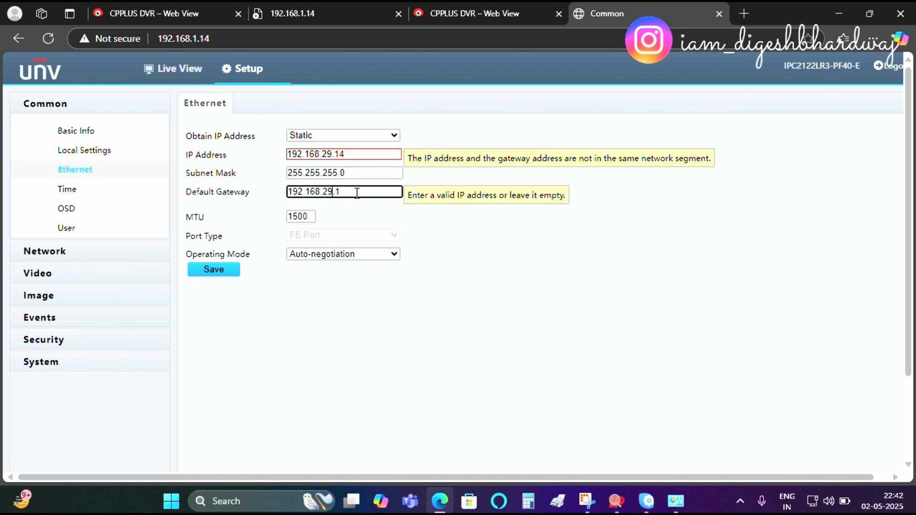
click(221, 277)
click(520, 125)
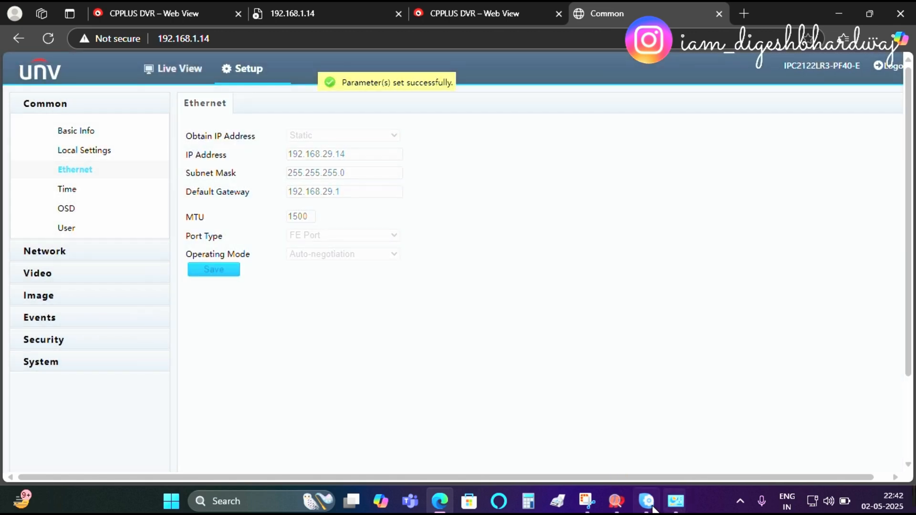
Step: Open the 192.168.1.15 camera's web page from EZTools and log in with the admin password
click(653, 508)
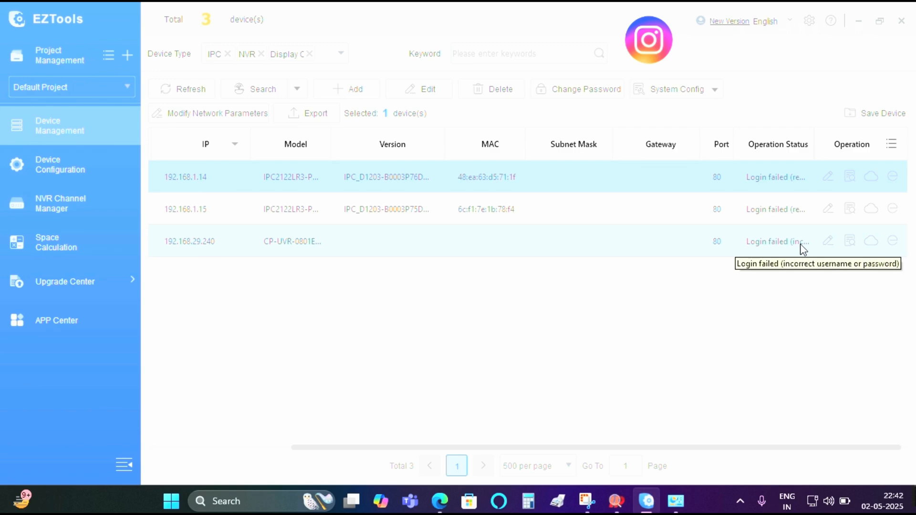
click(891, 211)
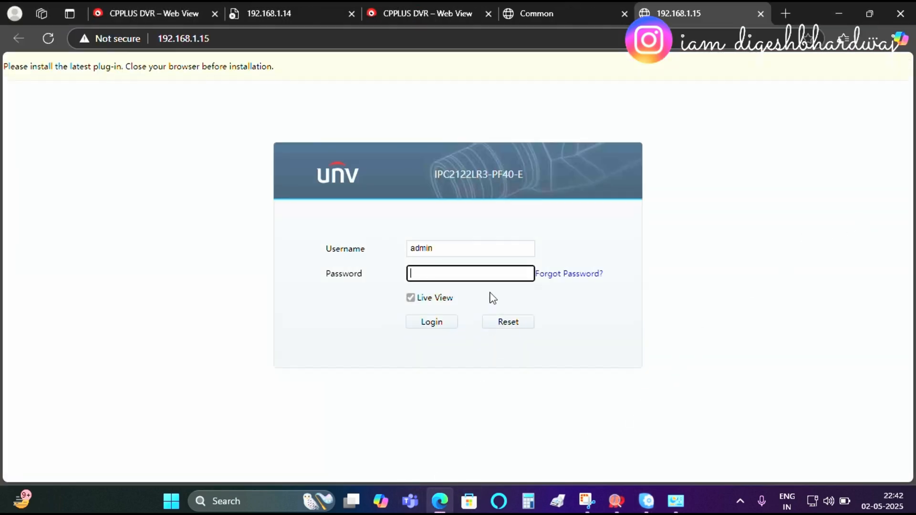
click(440, 504)
click(440, 505)
text(••)
click(437, 322)
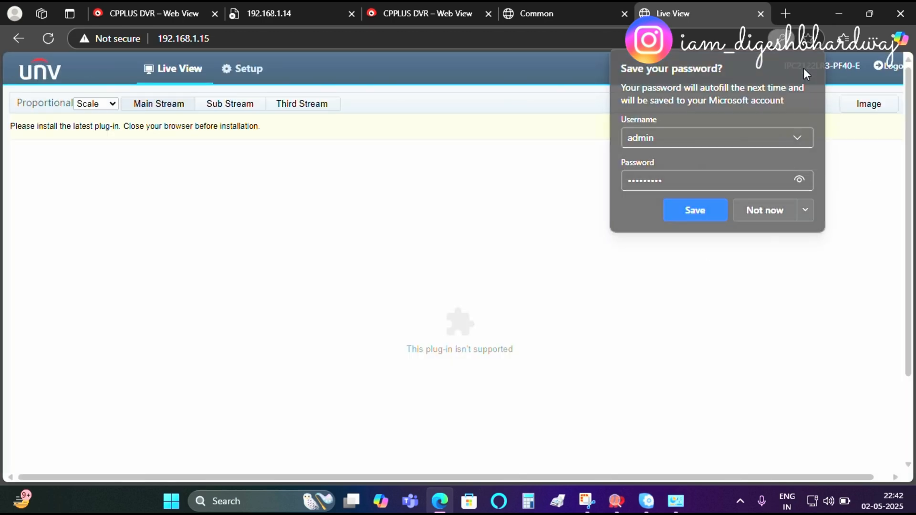
Step: Set the 192.168.1.15 camera's static IP address to 192.168.29.15 with gateway 192.168.29.1 and save
click(805, 68)
click(228, 71)
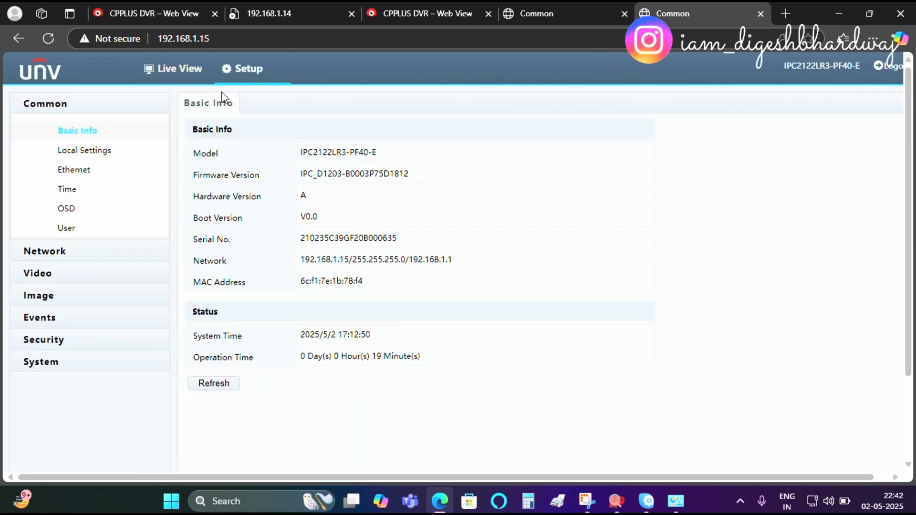
click(90, 170)
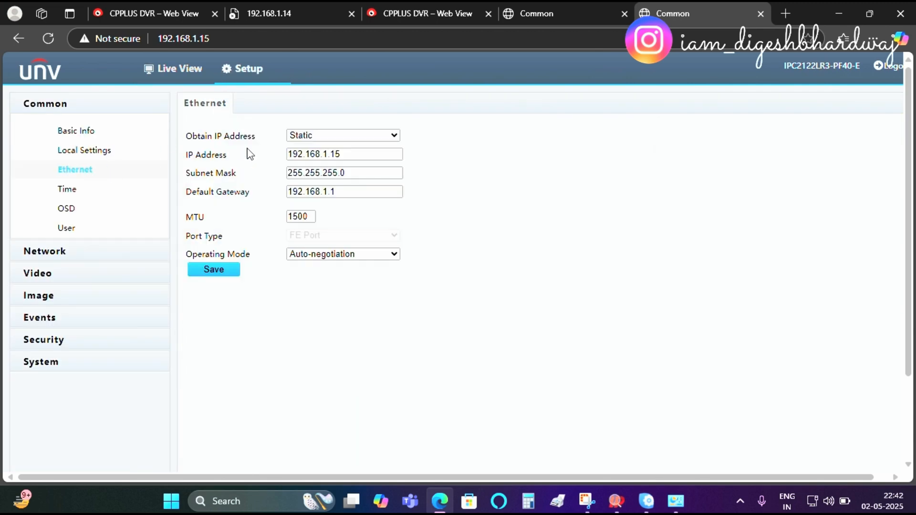
click(328, 154)
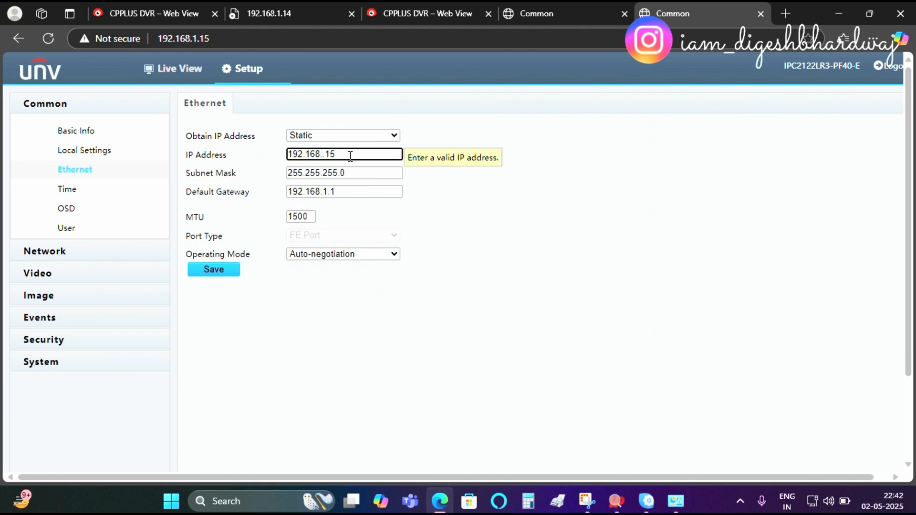
click(326, 193)
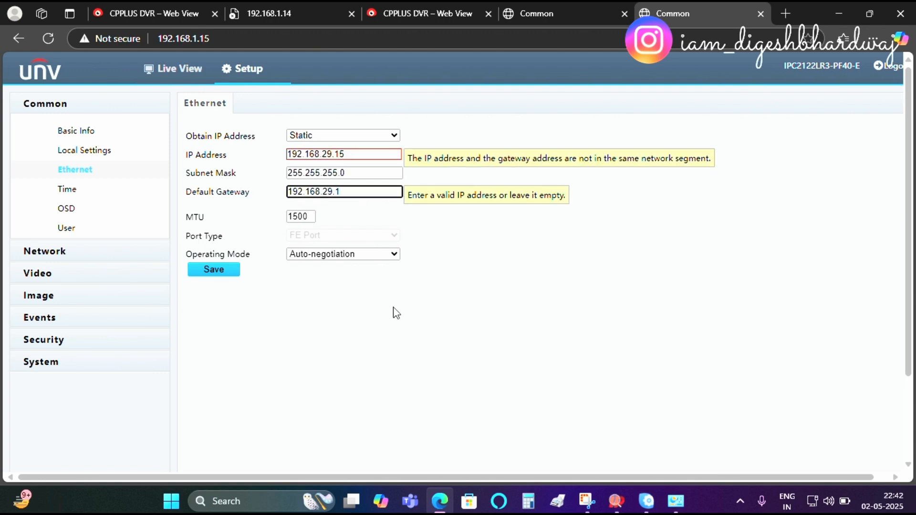
click(286, 359)
click(213, 269)
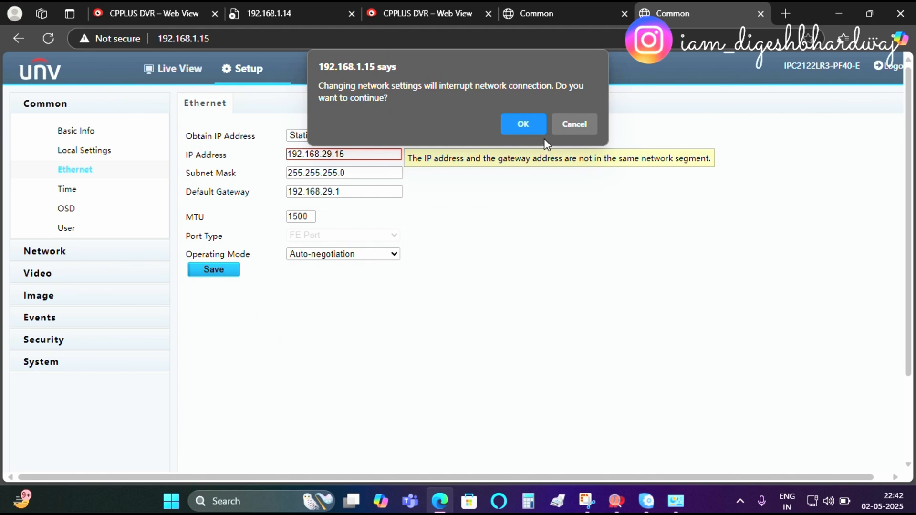
click(533, 130)
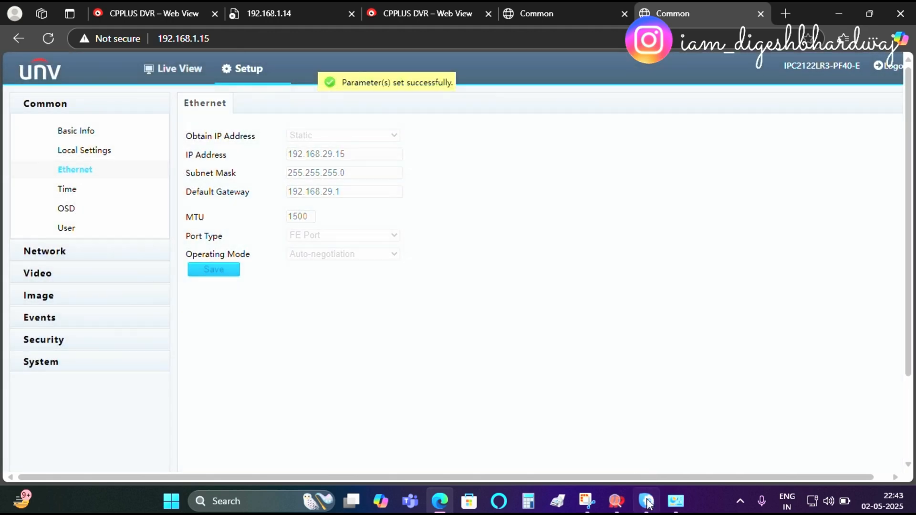
Step: Quit EZTools and clear the desktop by minimizing the browser and closing Network and Sharing Center
click(647, 501)
drag(402, 449, 280, 448)
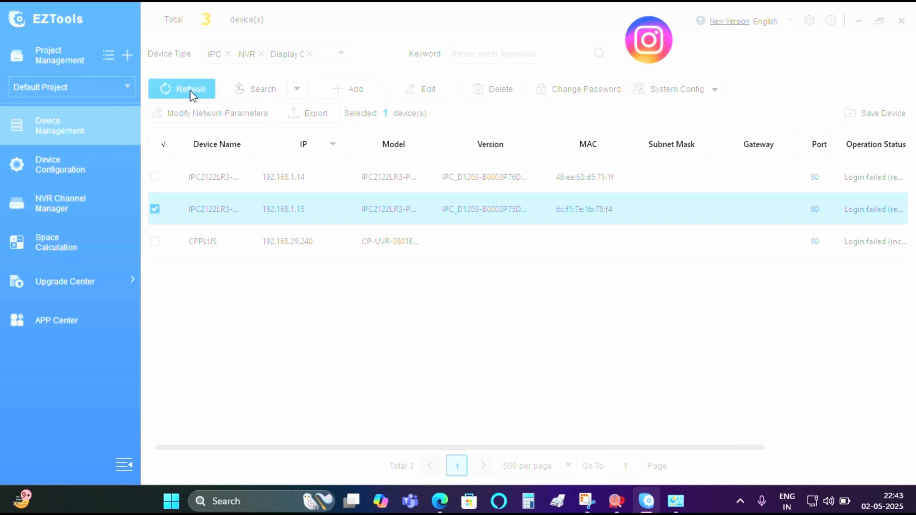
click(901, 21)
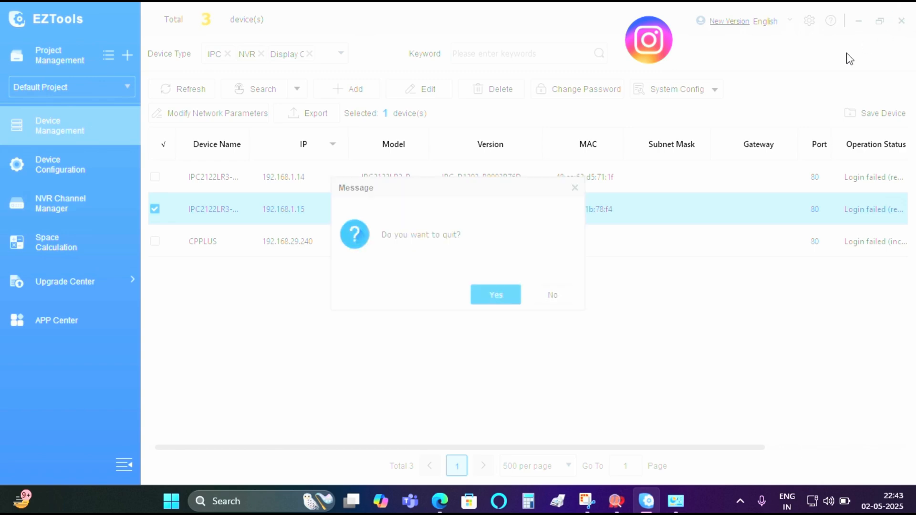
click(473, 290)
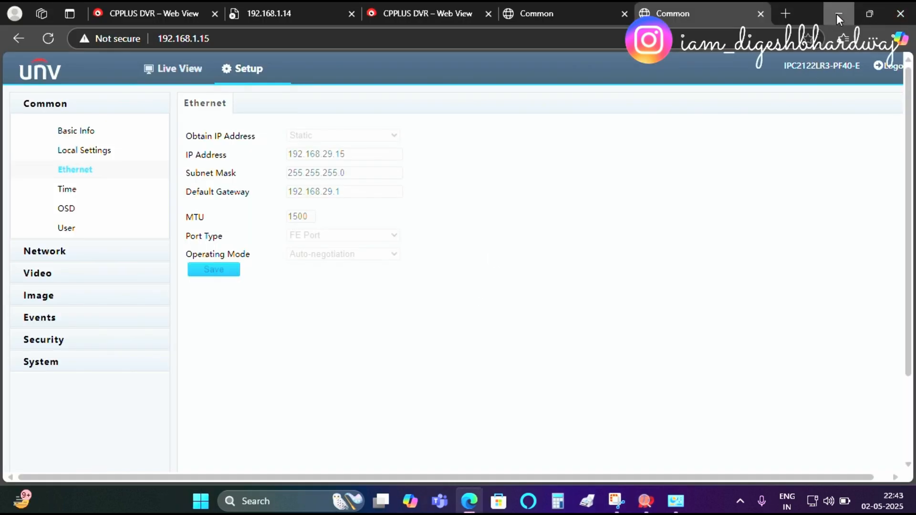
click(837, 13)
click(905, 10)
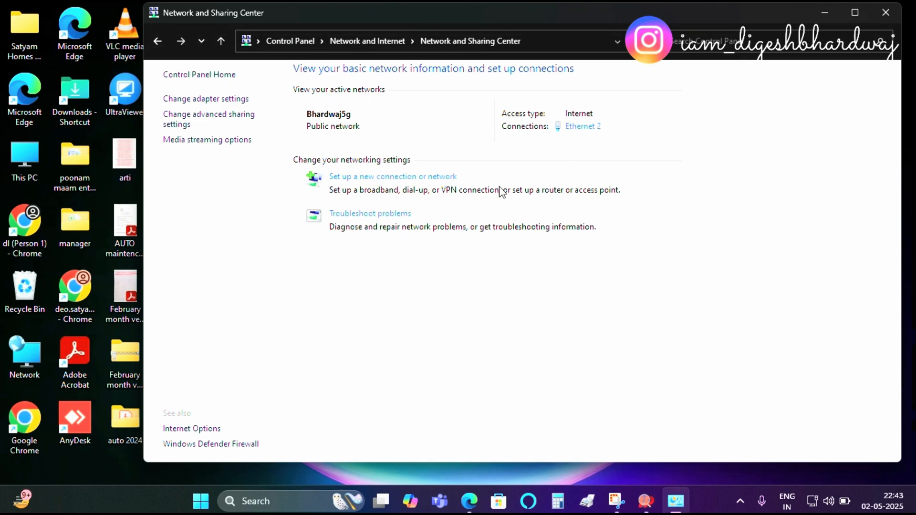
click(889, 19)
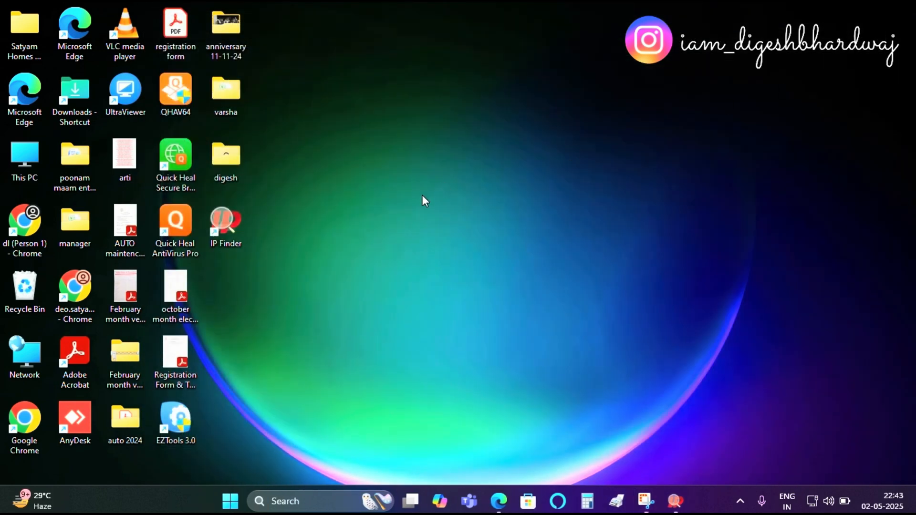
Step: Reopen EZTools and widen the IP column to inspect the rescanned device list
right_click(413, 184)
click(443, 236)
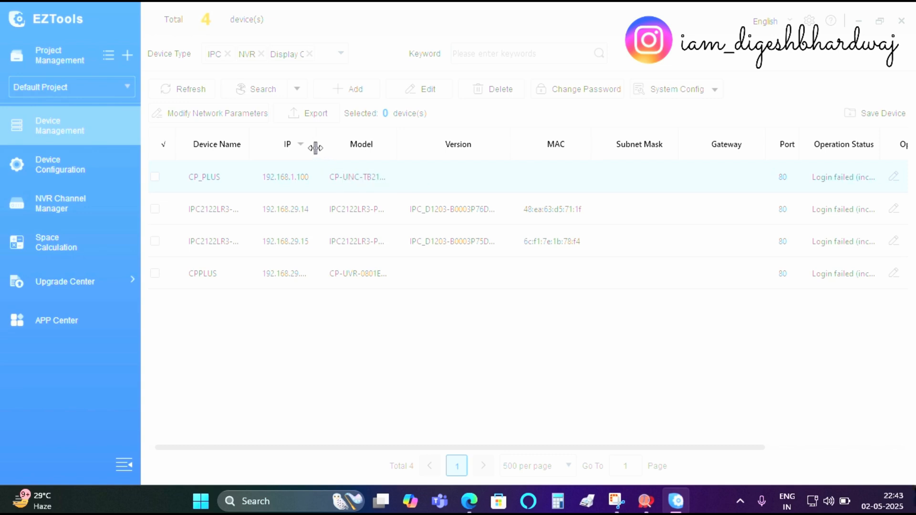
drag(315, 148, 387, 152)
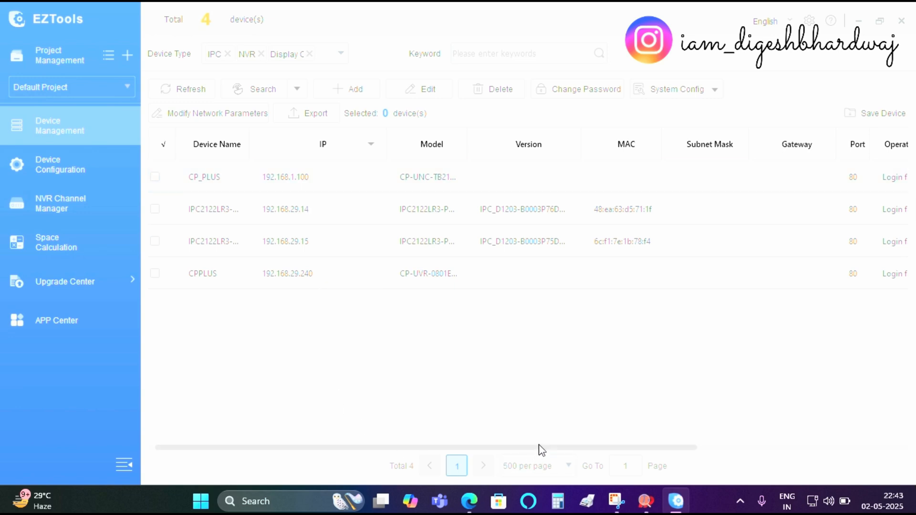
scroll(722, 452, right, 3)
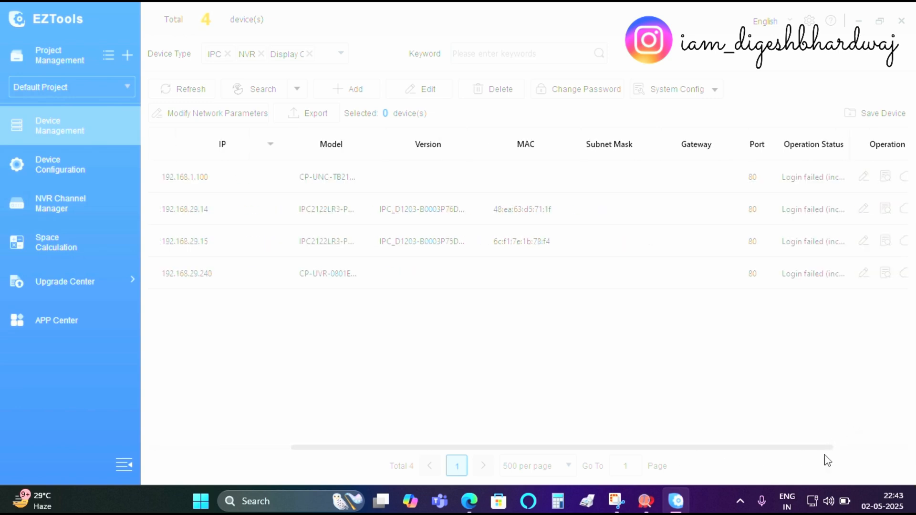
Step: Open the 192.168.1.100 CP Plus camera's web page and get past the InstaOn and Online Upgrade setup screens
click(892, 178)
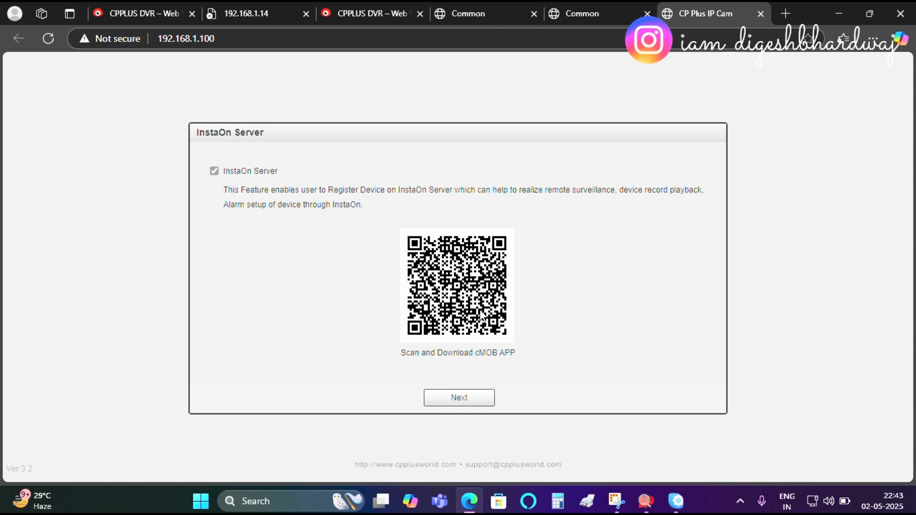
click(441, 402)
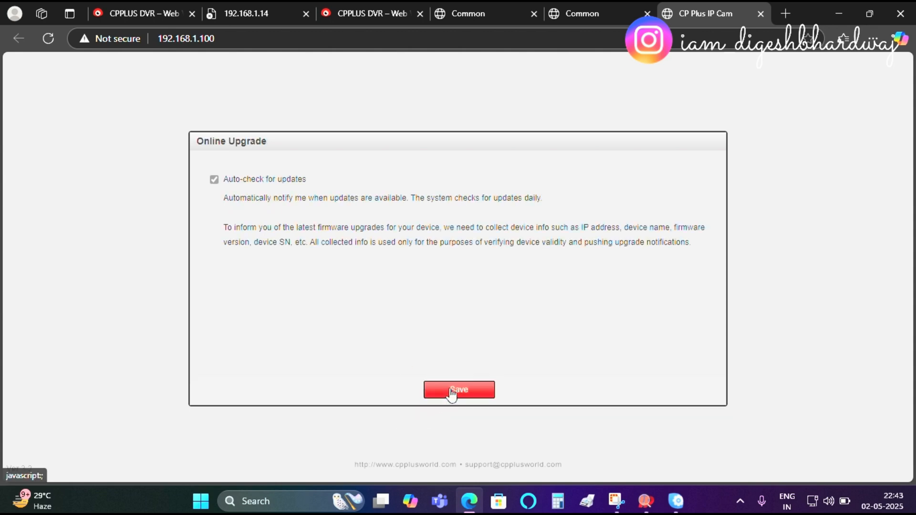
click(451, 391)
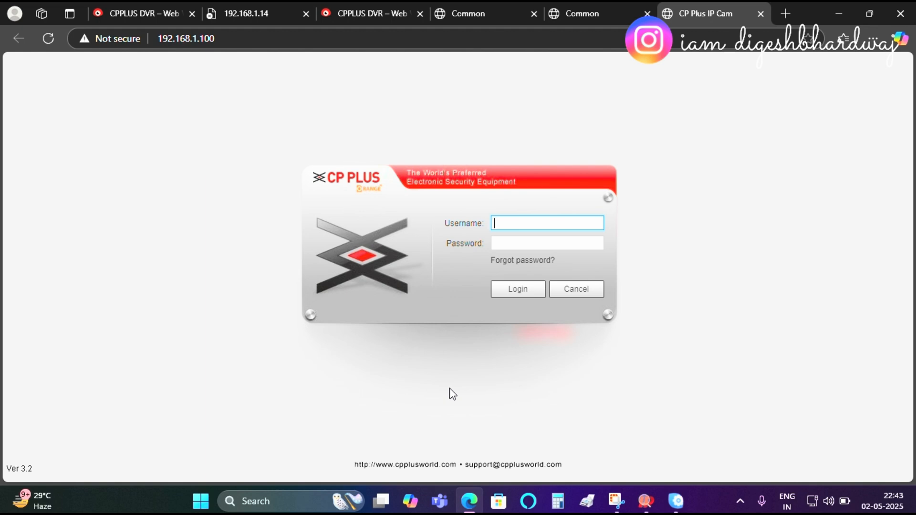
click(839, 13)
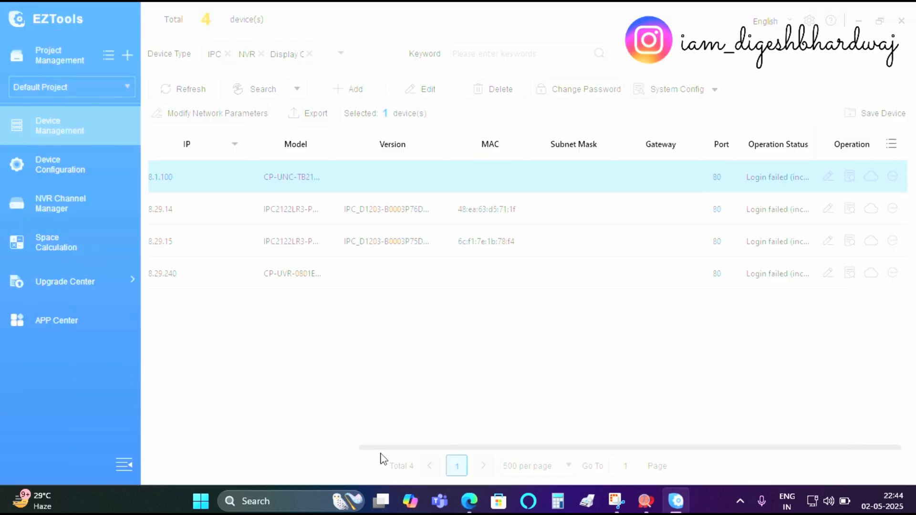
drag(382, 447, 164, 447)
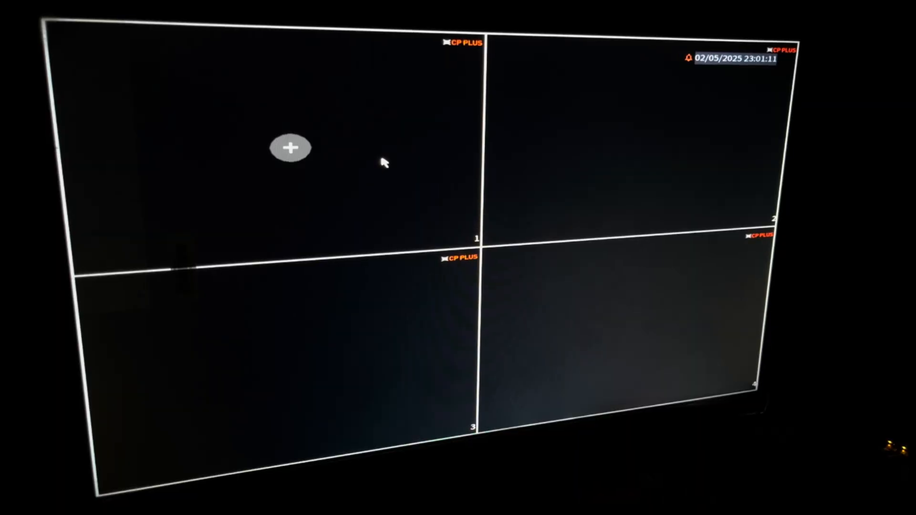
Step: Open Add Camera on the DVR and draw the admin unlock pattern
right_click(385, 162)
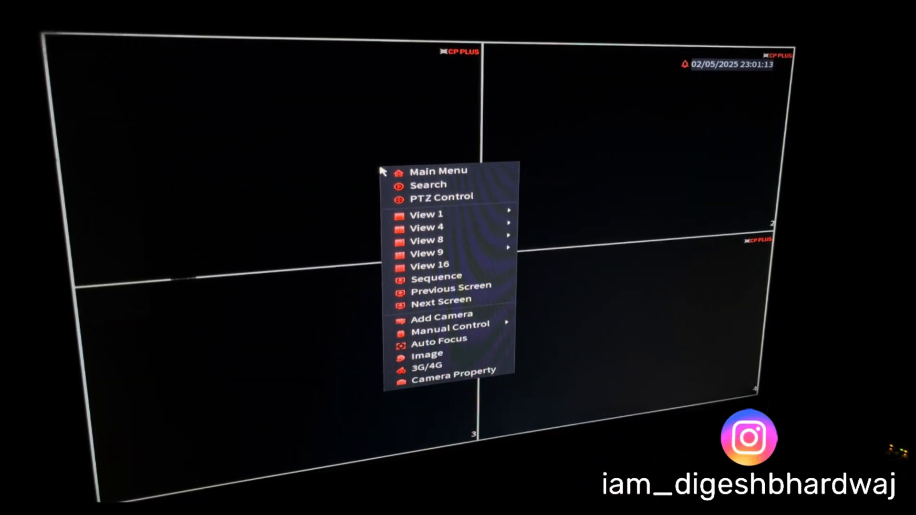
click(461, 317)
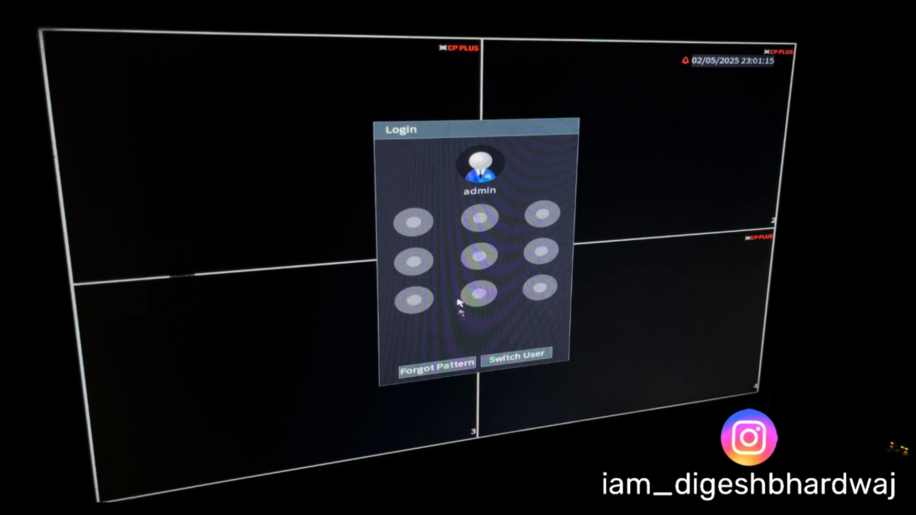
mouse_move(414, 220)
mouse_down()
mouse_move(415, 260)
mouse_move(513, 287)
mouse_move(542, 285)
mouse_up()
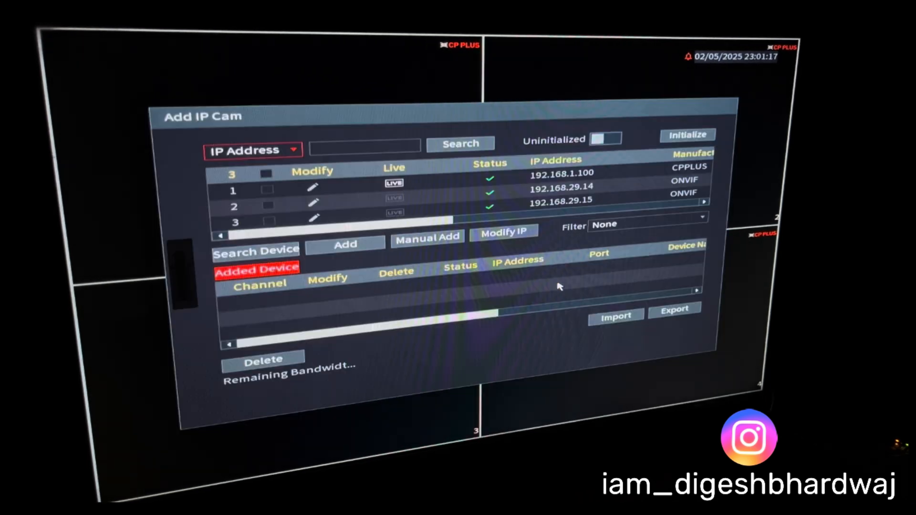
Step: Search for devices, select the 192.168.29.15 and 192.168.29.14 ONVIF cameras, add them, and leave the dialog
click(286, 253)
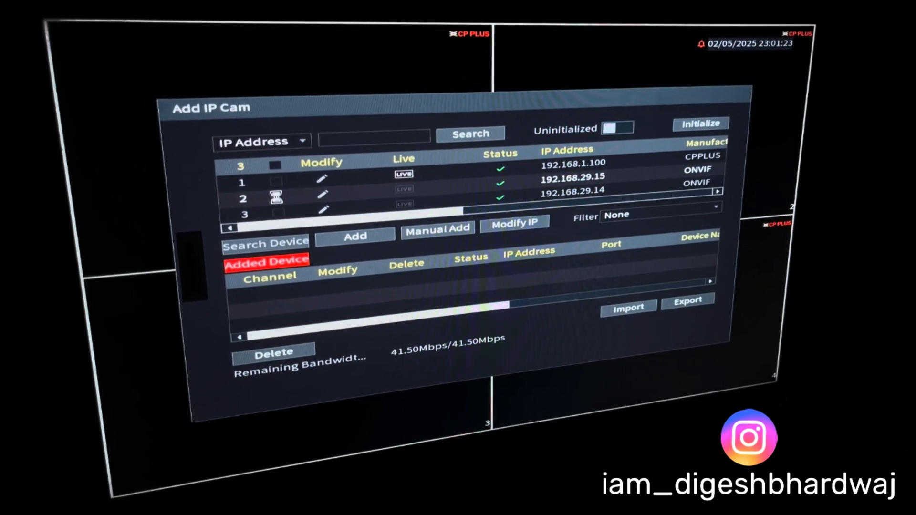
click(278, 199)
click(280, 215)
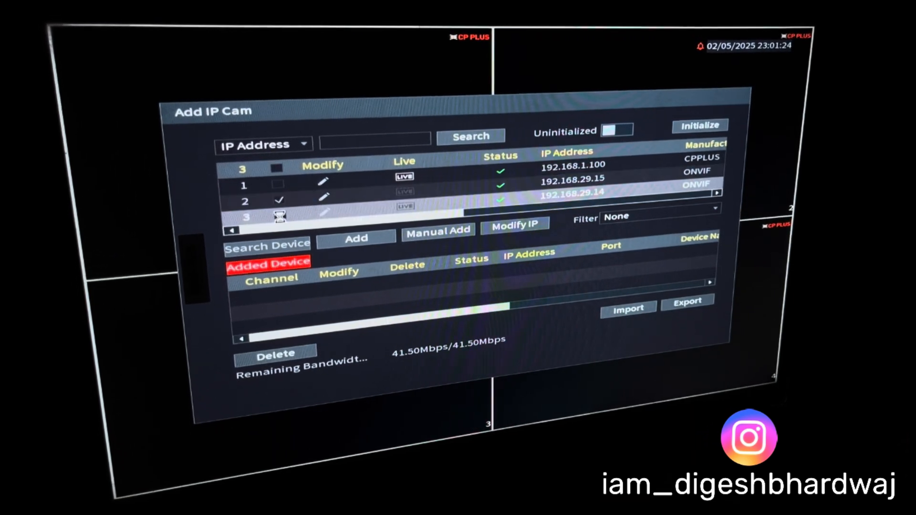
click(375, 238)
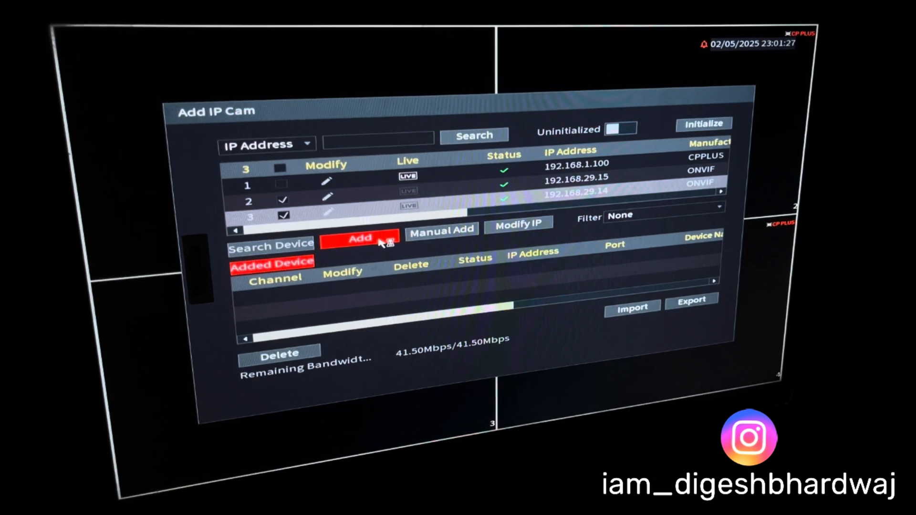
right_click(375, 238)
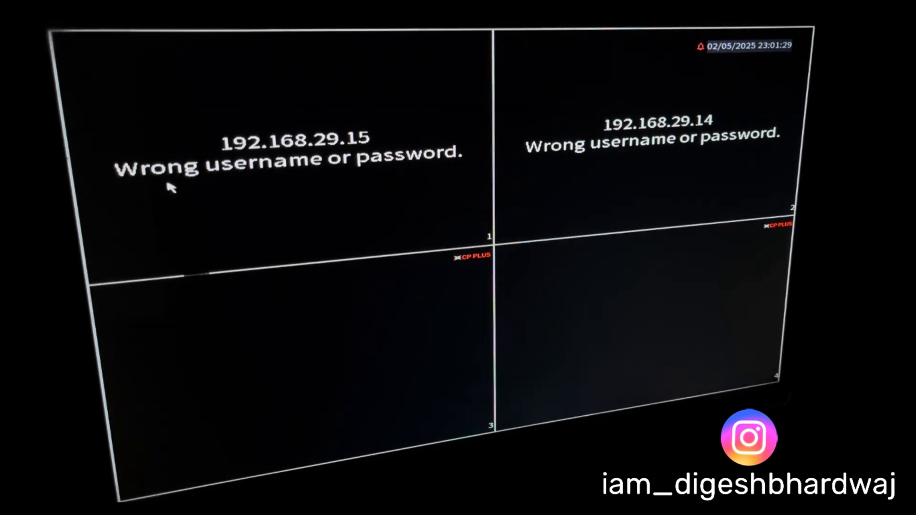
Step: Reopen Add Camera and edit channel D1 (192.168.29.15), replacing its login password with the camera's password and saving
right_click(353, 185)
click(400, 337)
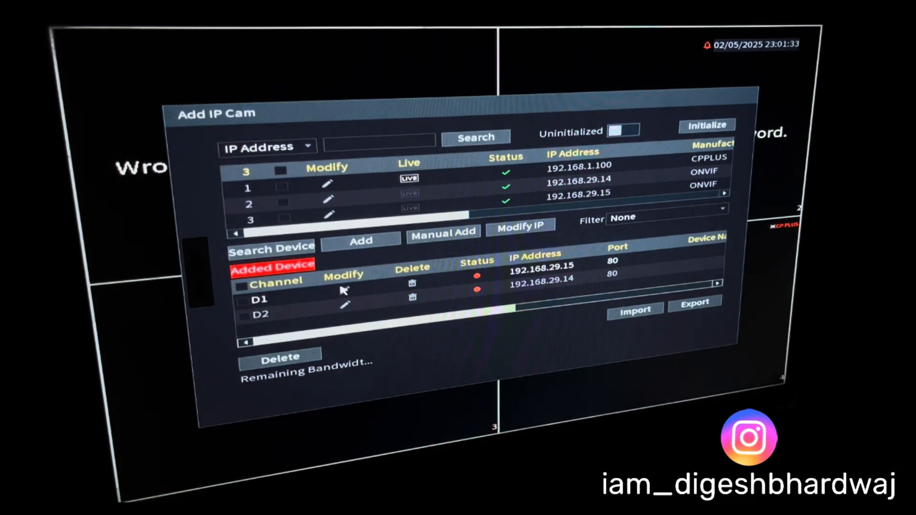
click(343, 290)
click(432, 271)
click(505, 279)
click(506, 279)
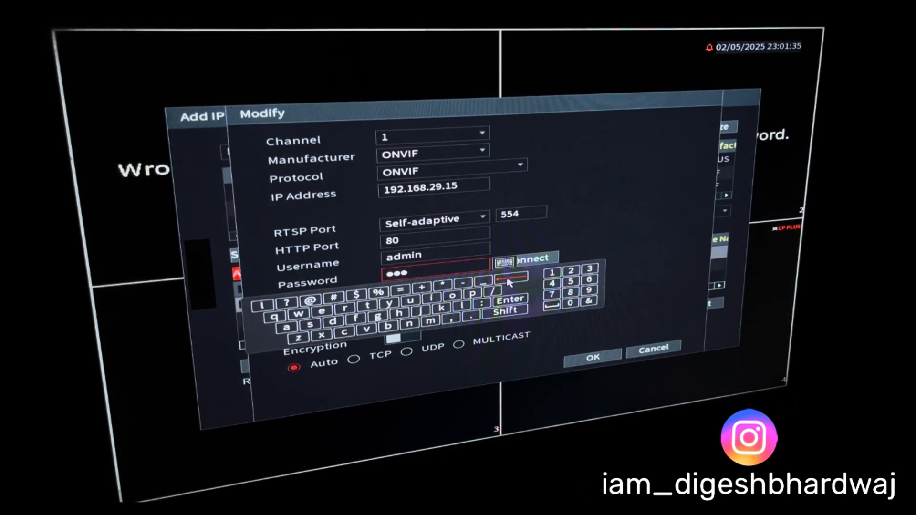
click(506, 279)
click(506, 279)
click(506, 279)
click(286, 329)
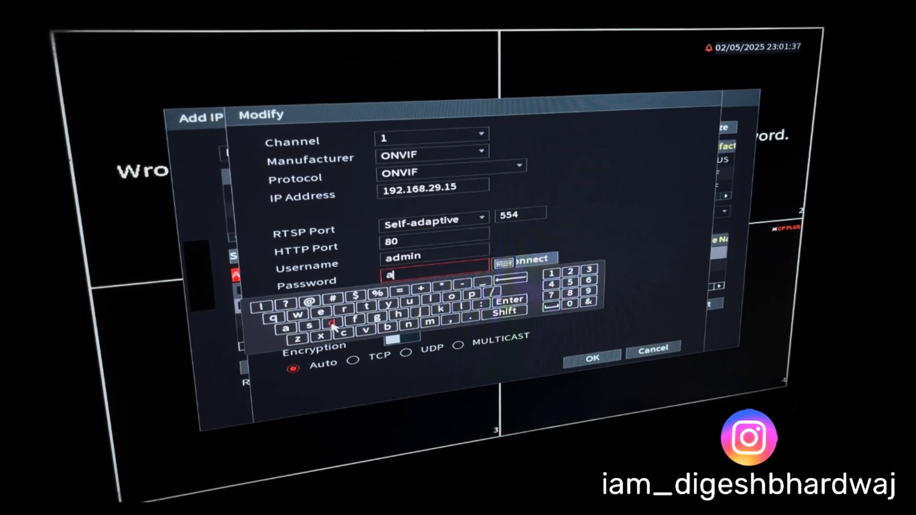
click(332, 323)
click(430, 322)
click(409, 324)
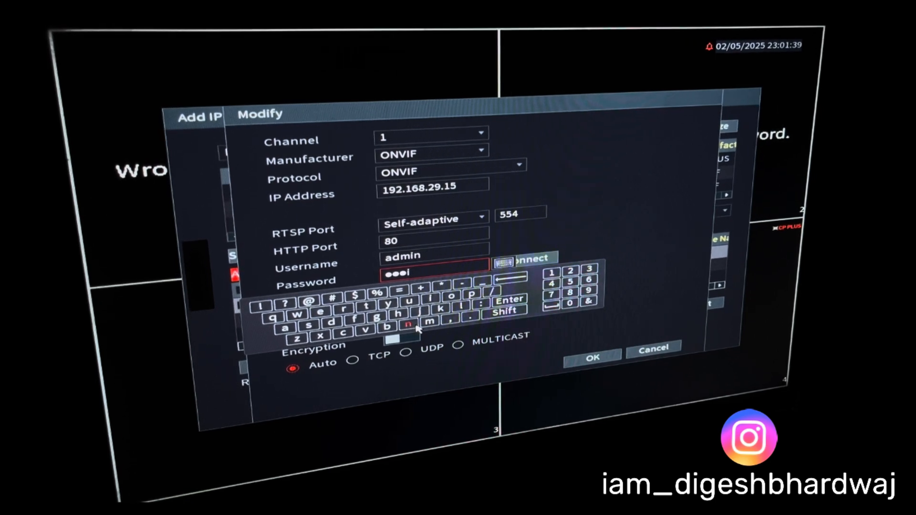
click(430, 297)
click(309, 300)
click(552, 270)
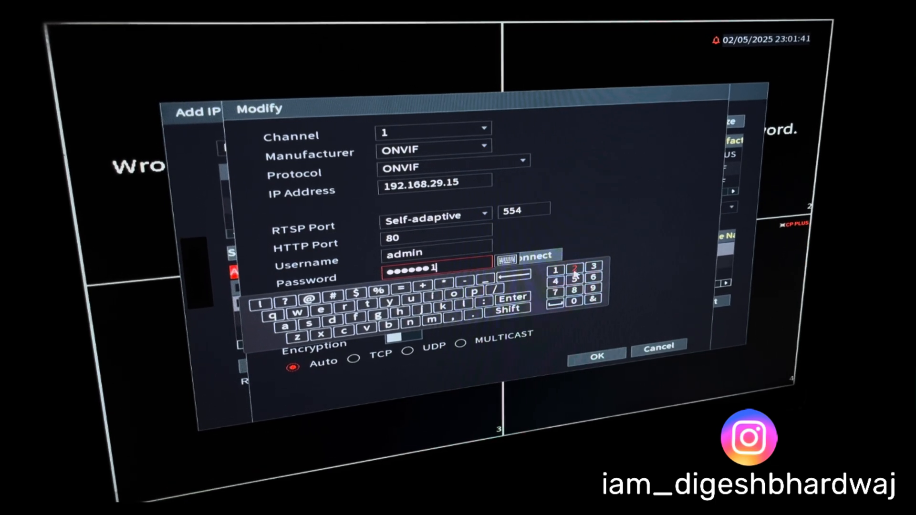
click(571, 269)
click(590, 266)
click(594, 348)
click(597, 357)
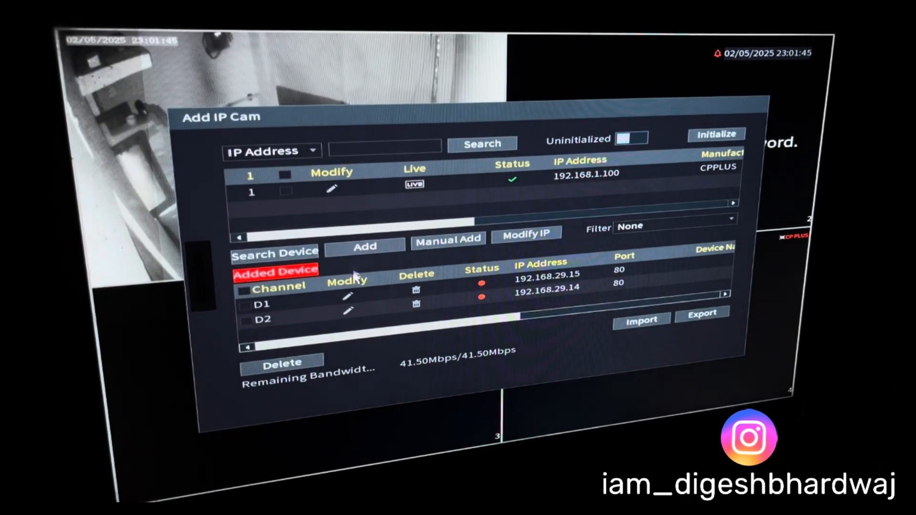
Step: Edit channel D2 (192.168.29.14), replacing its login password with the camera's password and saving
click(346, 309)
click(437, 281)
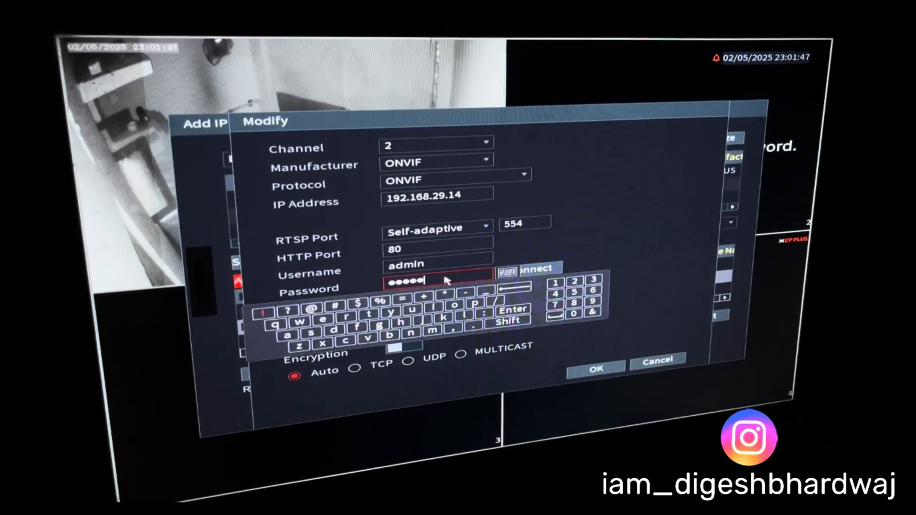
click(517, 288)
click(517, 288)
click(517, 288)
click(517, 288)
click(517, 288)
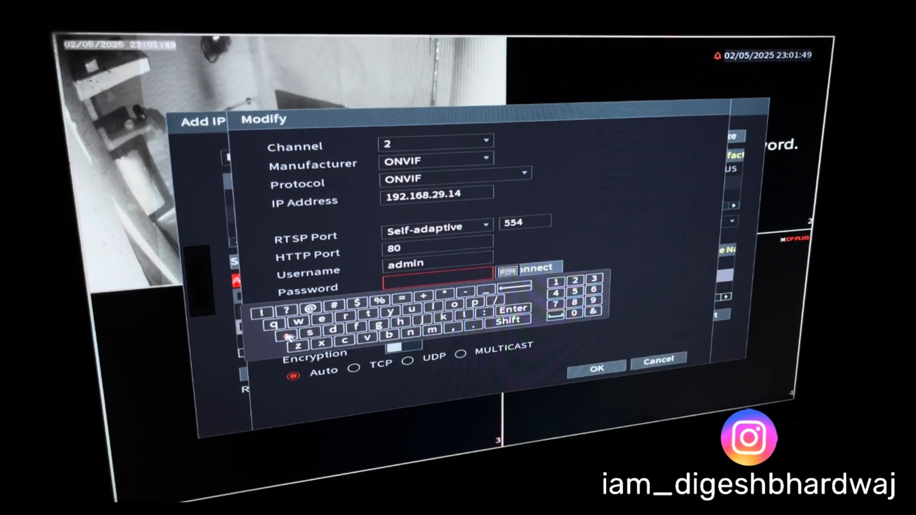
click(285, 336)
click(330, 330)
click(434, 333)
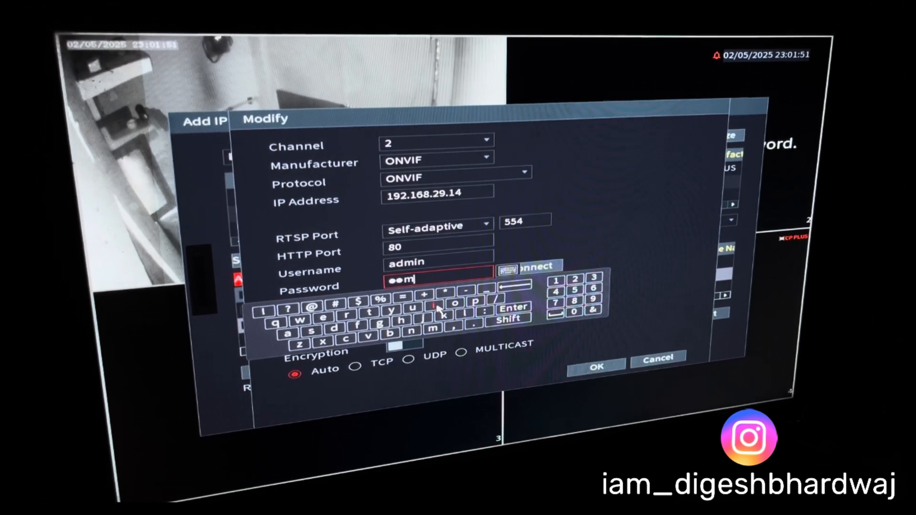
click(434, 307)
click(411, 333)
click(313, 308)
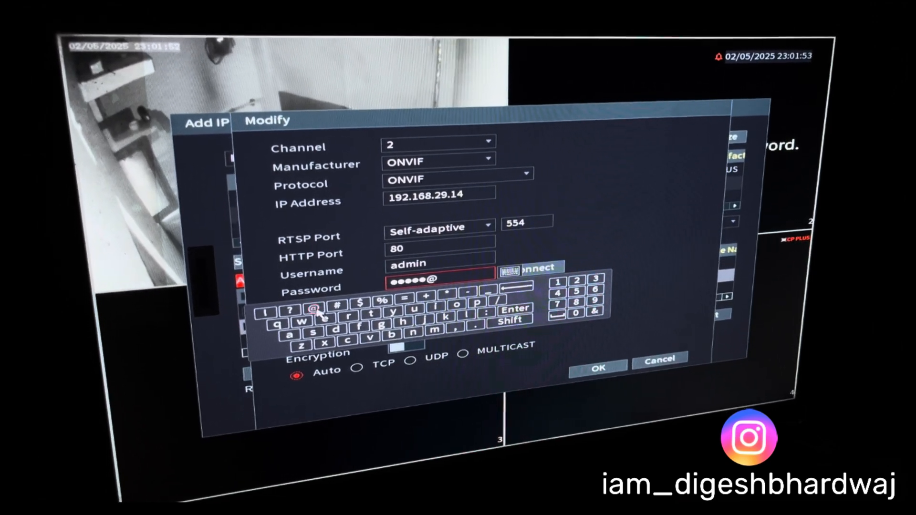
click(558, 282)
click(577, 280)
click(595, 279)
click(518, 306)
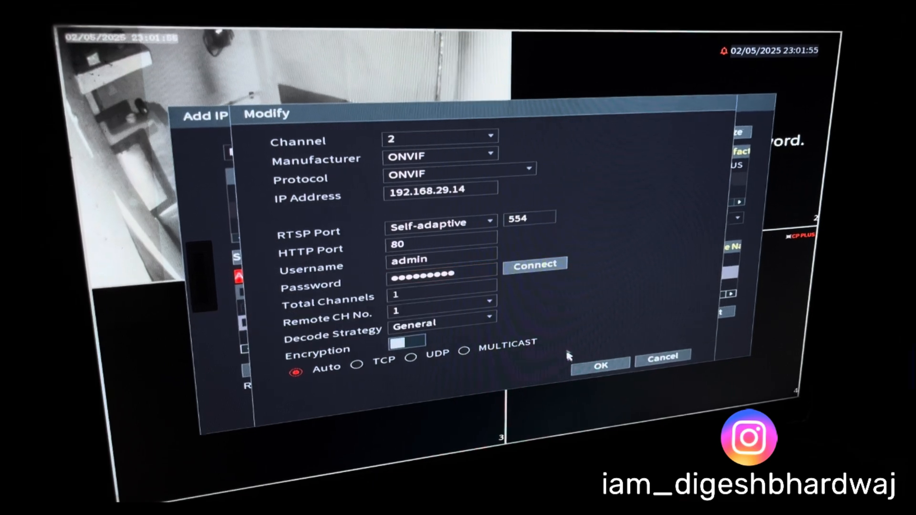
click(602, 366)
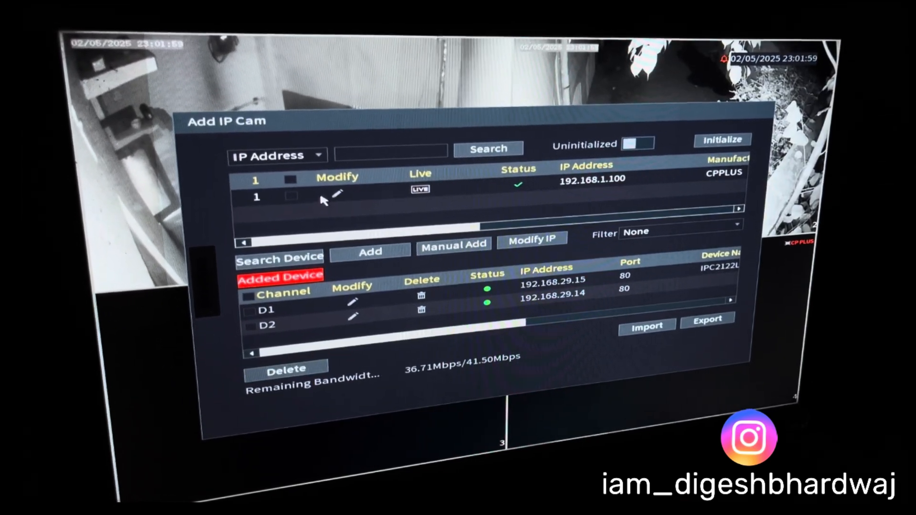
Step: Change the 192.168.1.100 camera to static IP 192.168.29.100 with gateway 192.168.29.1, entering the camera's admin password
click(336, 192)
click(415, 216)
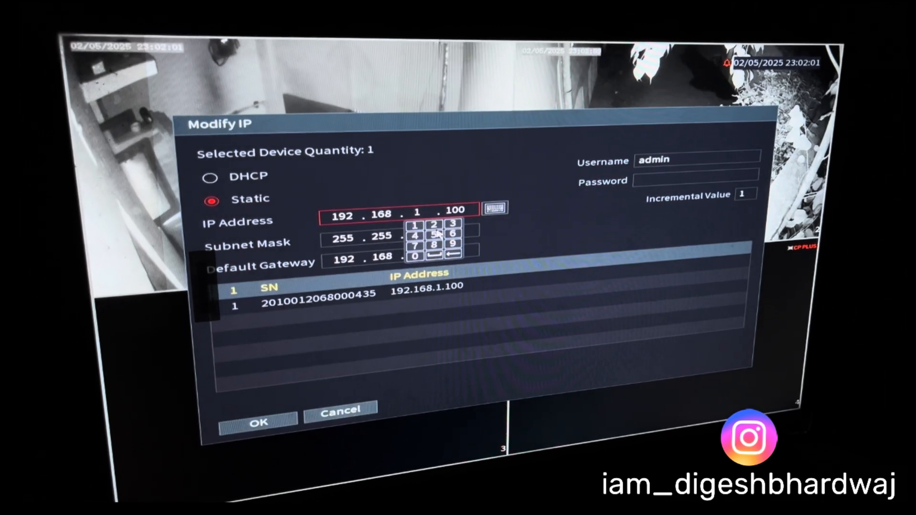
click(433, 223)
click(454, 242)
click(469, 247)
click(438, 258)
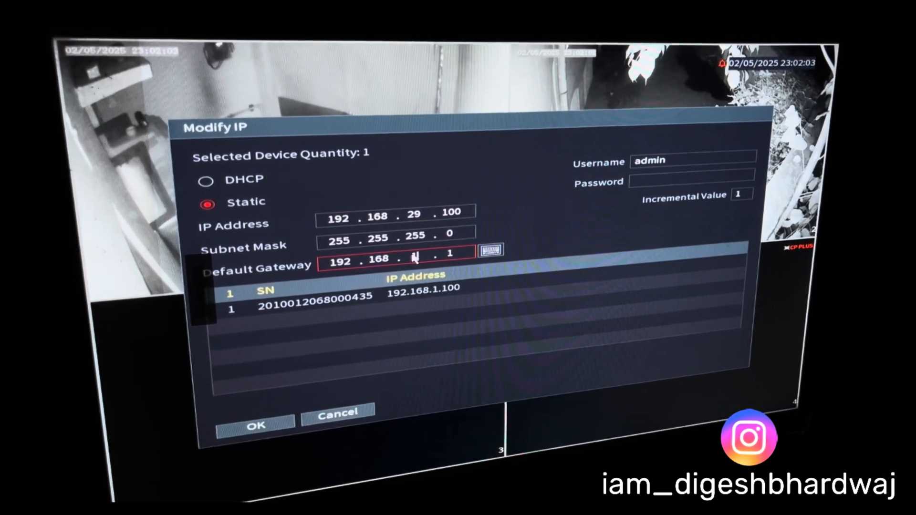
click(430, 266)
click(448, 284)
click(691, 183)
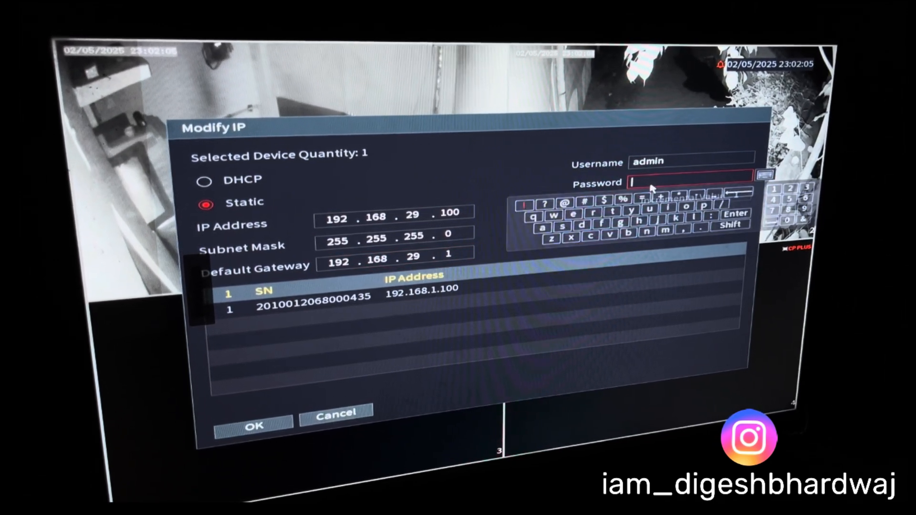
click(542, 229)
click(581, 226)
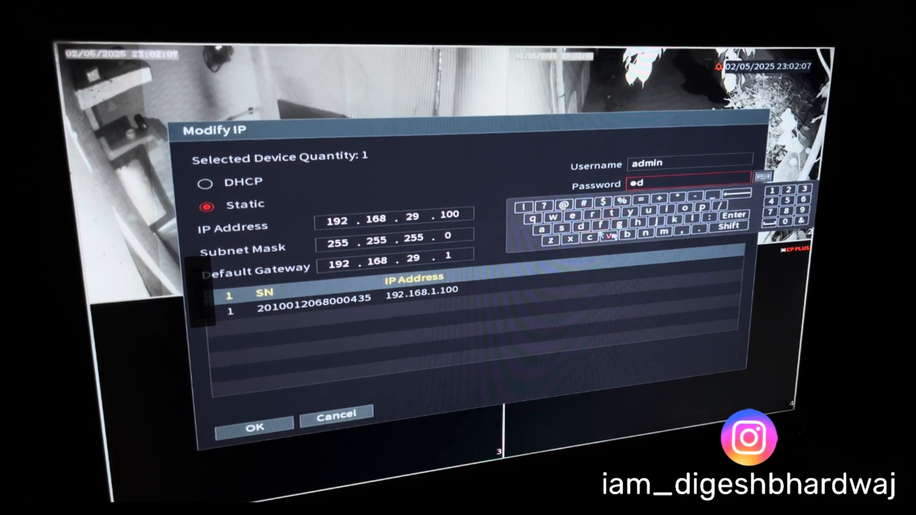
click(664, 233)
click(668, 210)
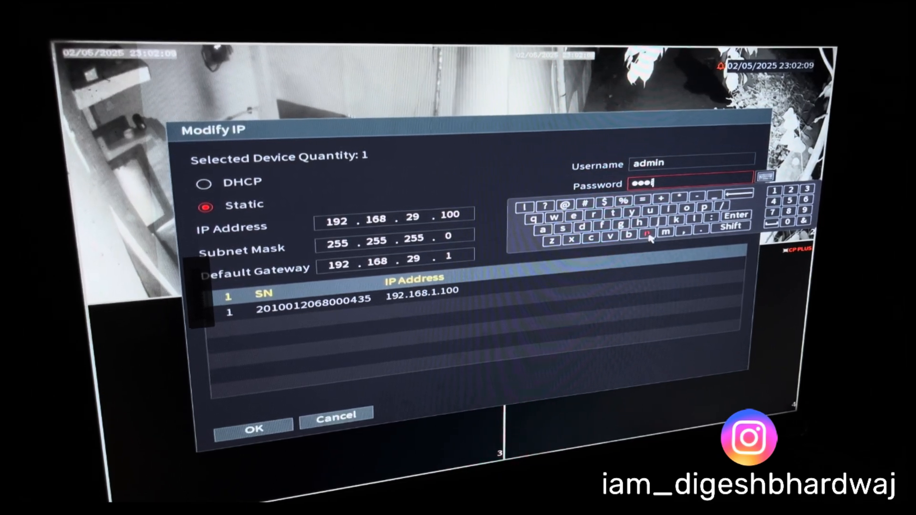
click(646, 232)
click(563, 206)
click(773, 194)
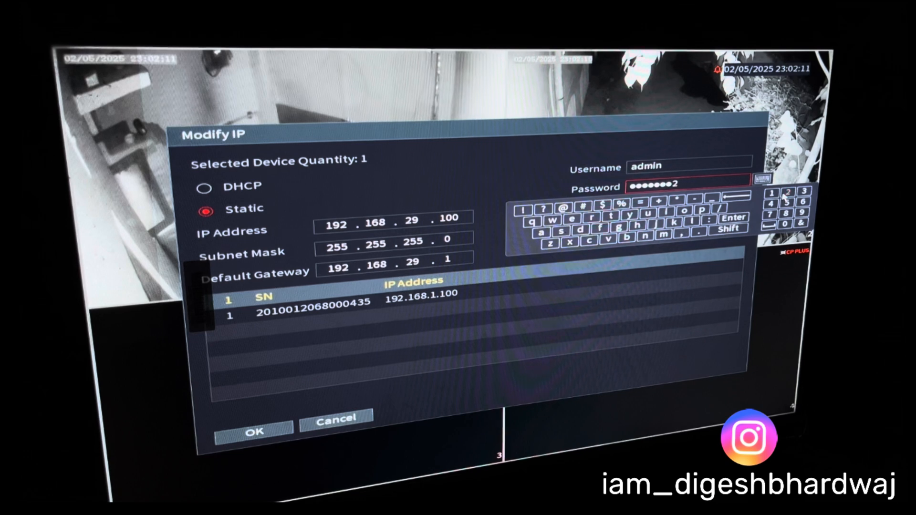
click(789, 192)
click(806, 191)
click(734, 218)
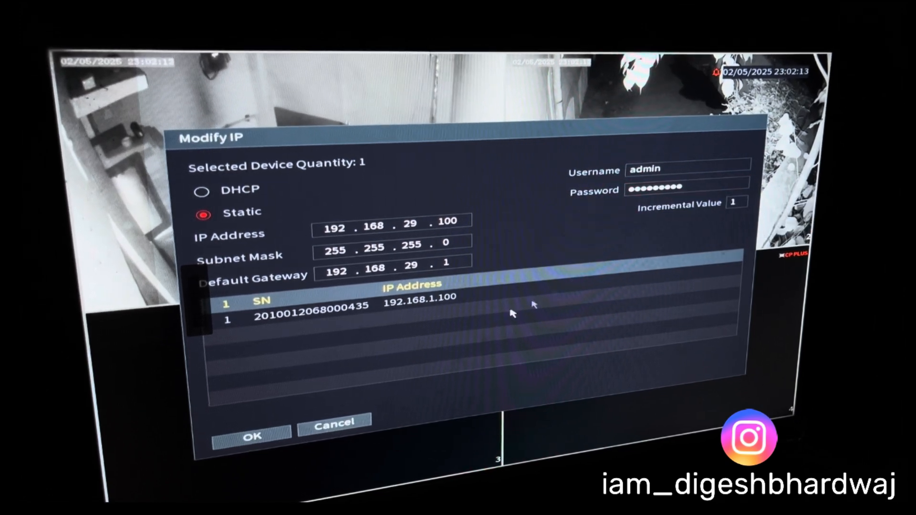
click(252, 435)
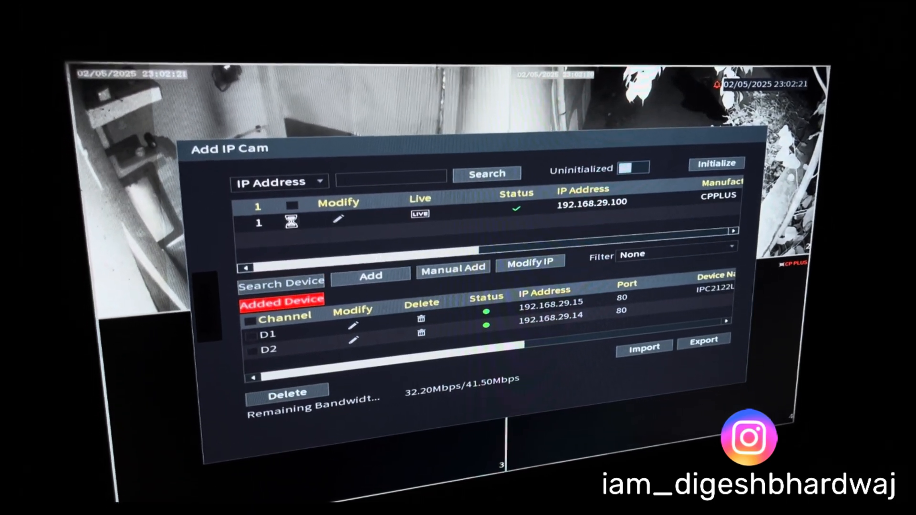
Step: Select the re-addressed 192.168.29.100 camera, add it to the DVR, and return to the live view
click(291, 221)
click(371, 276)
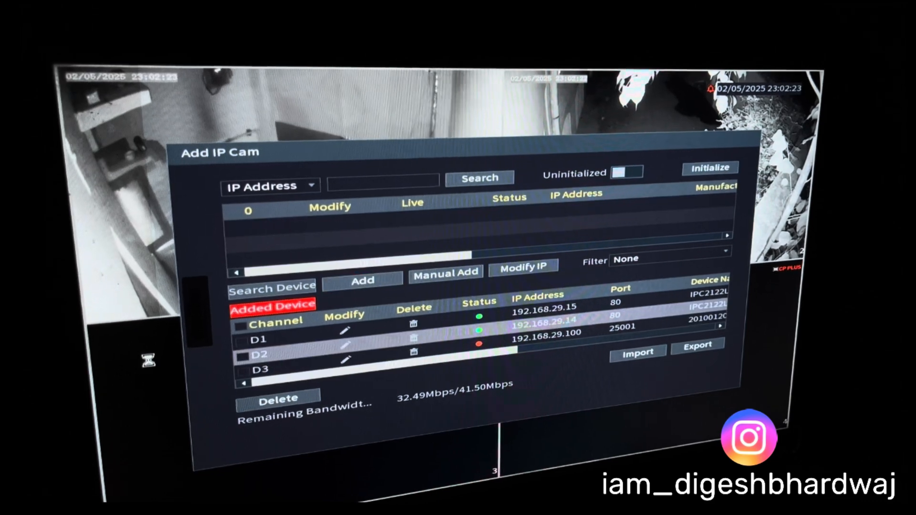
right_click(149, 360)
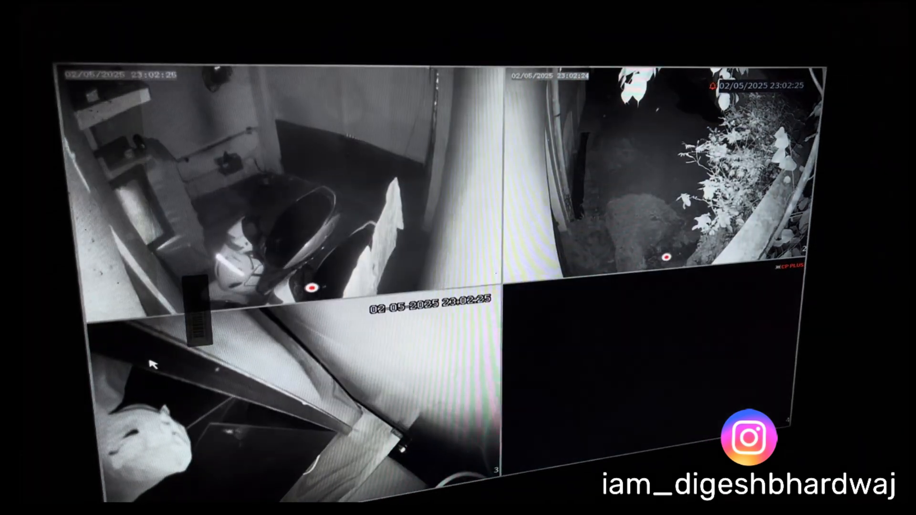